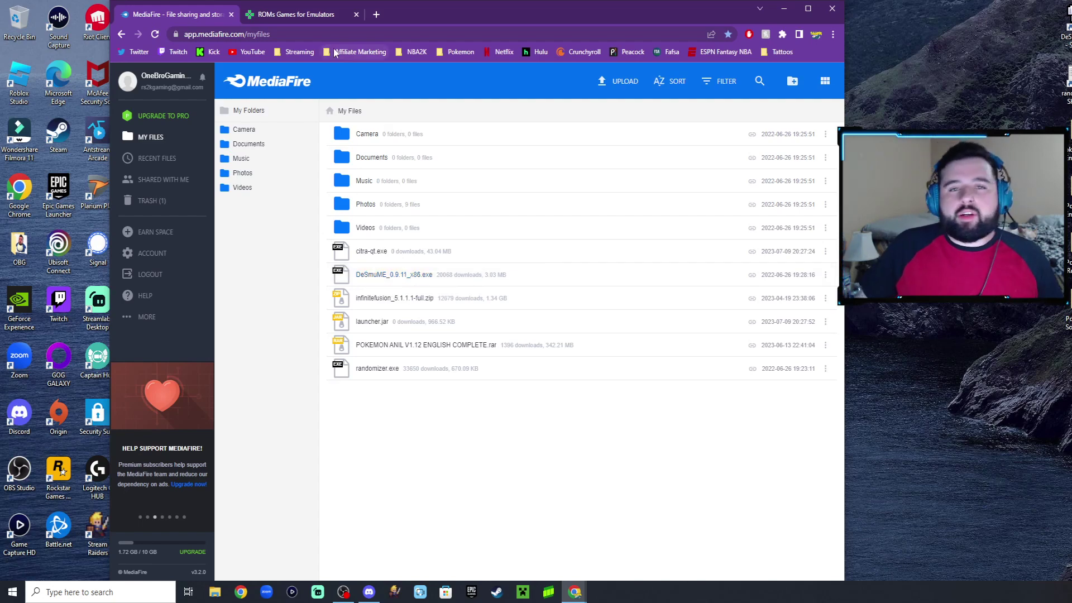
Step: Open the Pokemon Omega Ruby Nintendo 3DS page in the hexrom.com ROM list and start downloading the USA 3DS Decrypted version
left_click(300, 15)
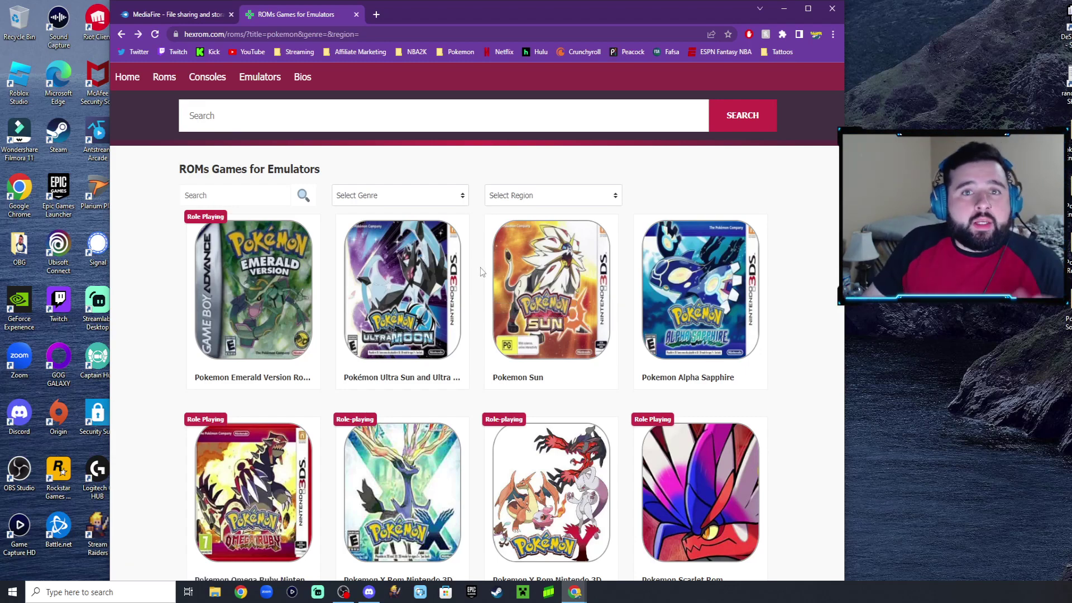
scroll(480, 272, "down", 2)
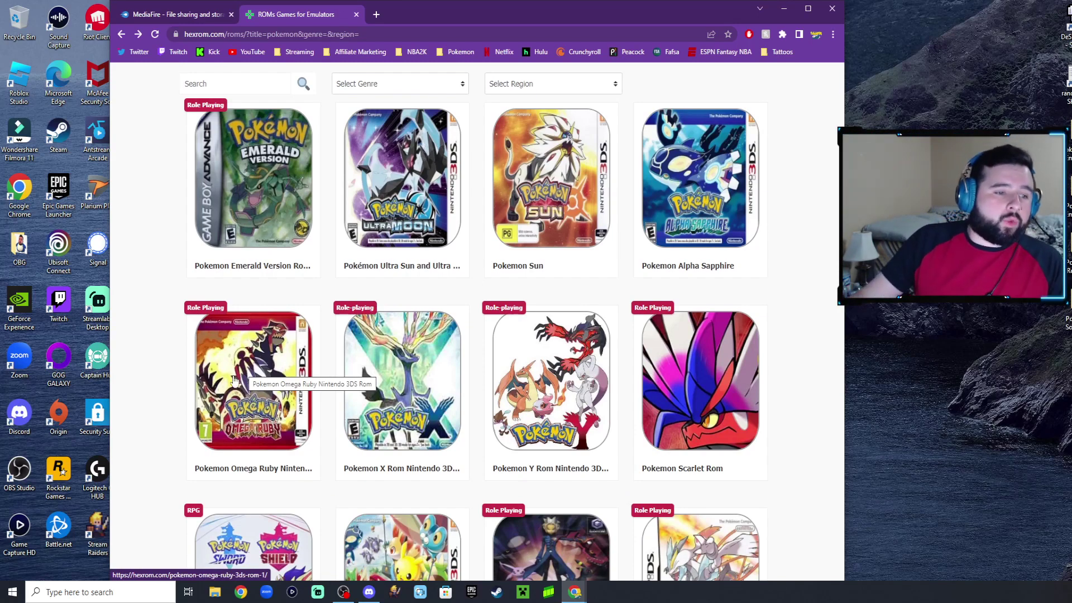
left_click(235, 379)
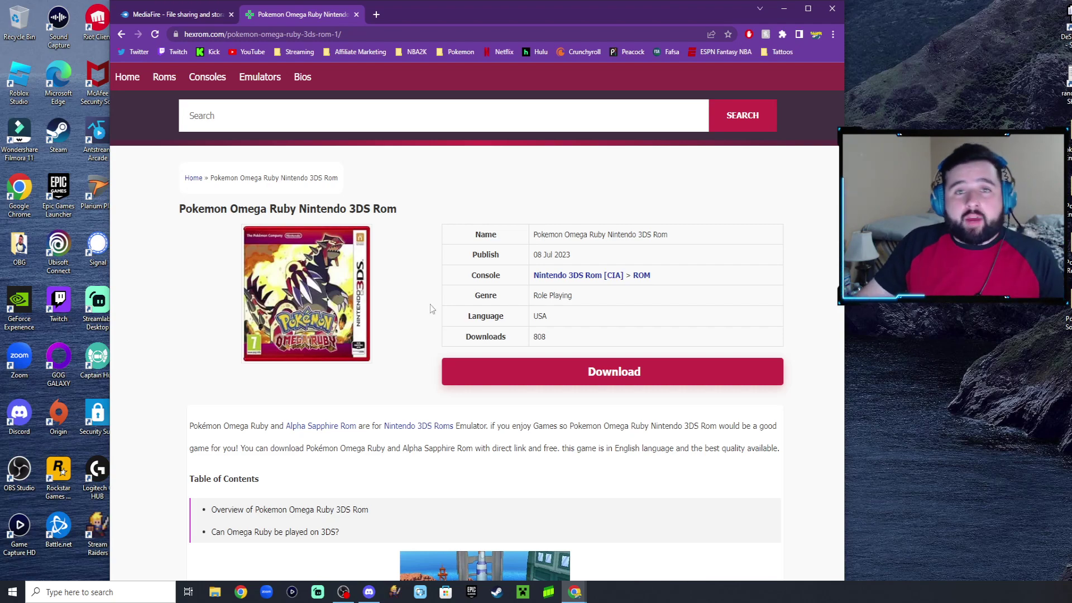
left_click(575, 378)
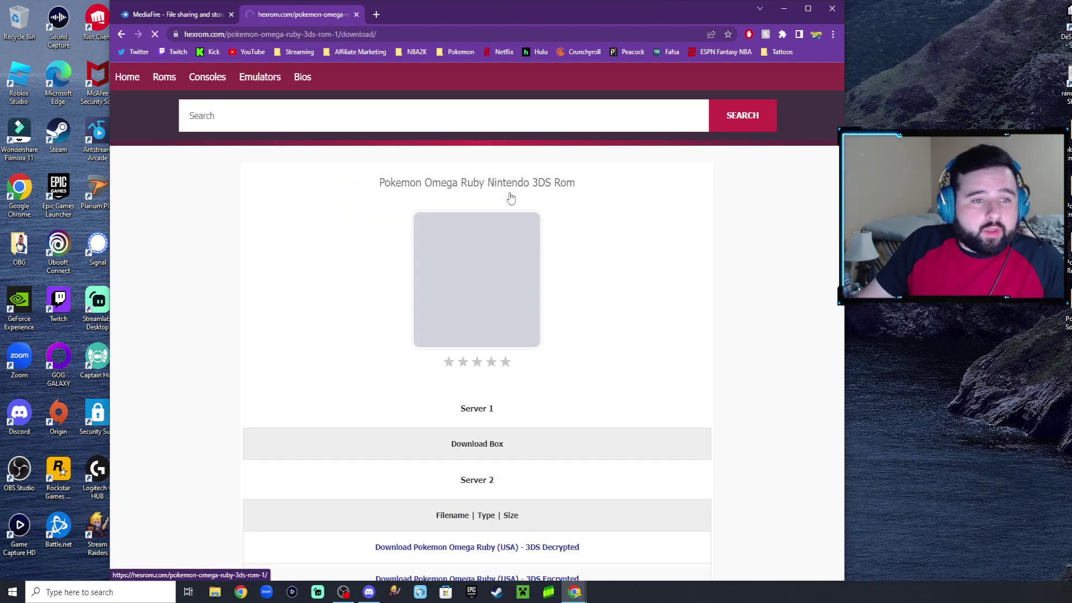
scroll(383, 291, "down", 4)
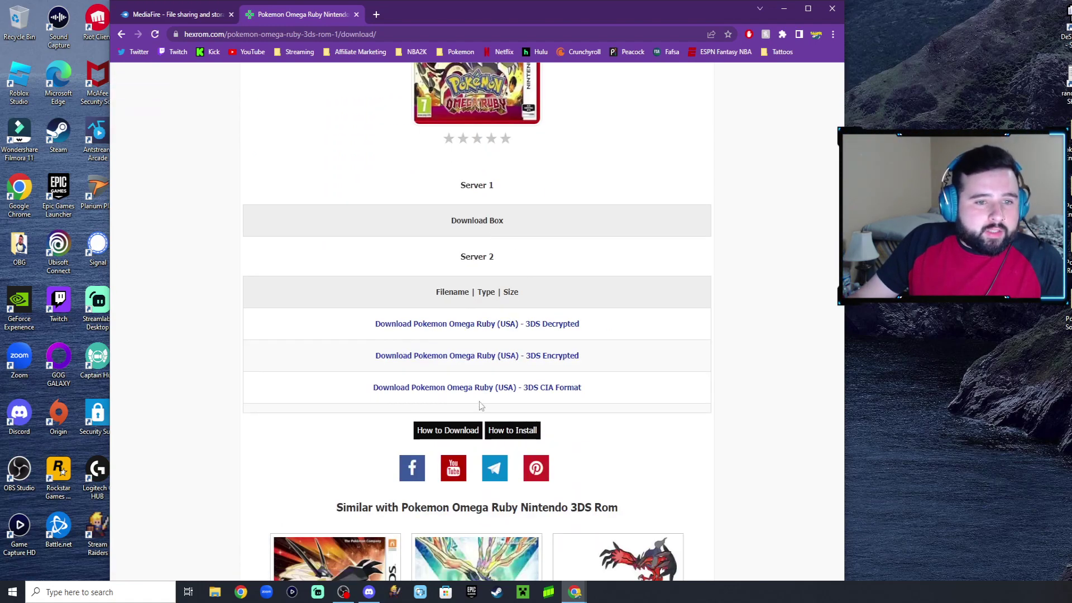
left_click(475, 329)
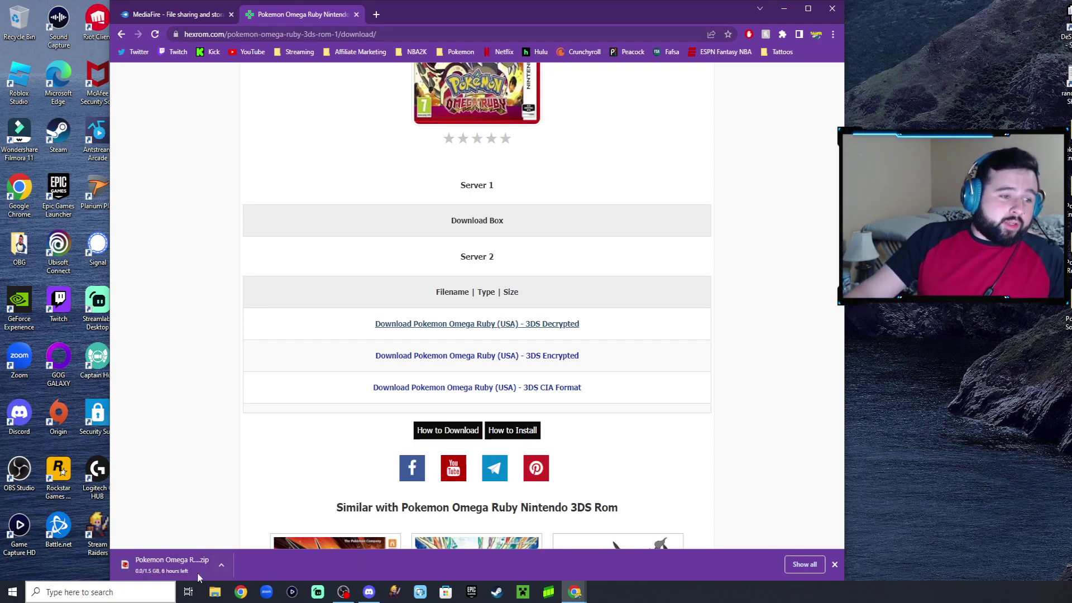
Step: Cancel the running Pokemon Omega Ruby zip download and return to the beginning of the download page
left_click(219, 567)
left_click(237, 546)
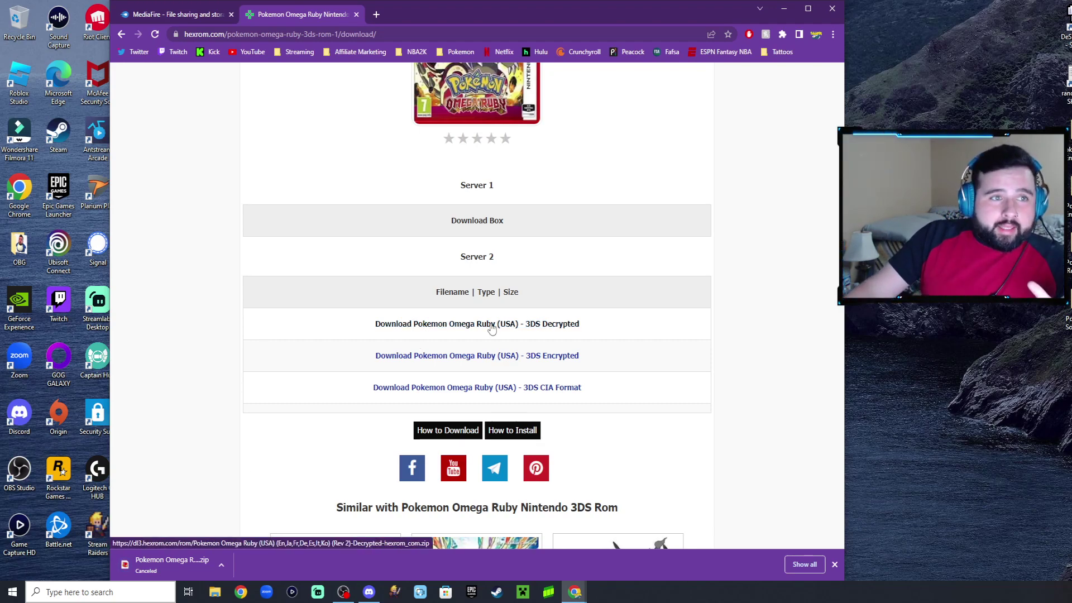
scroll(497, 234, "up", 5)
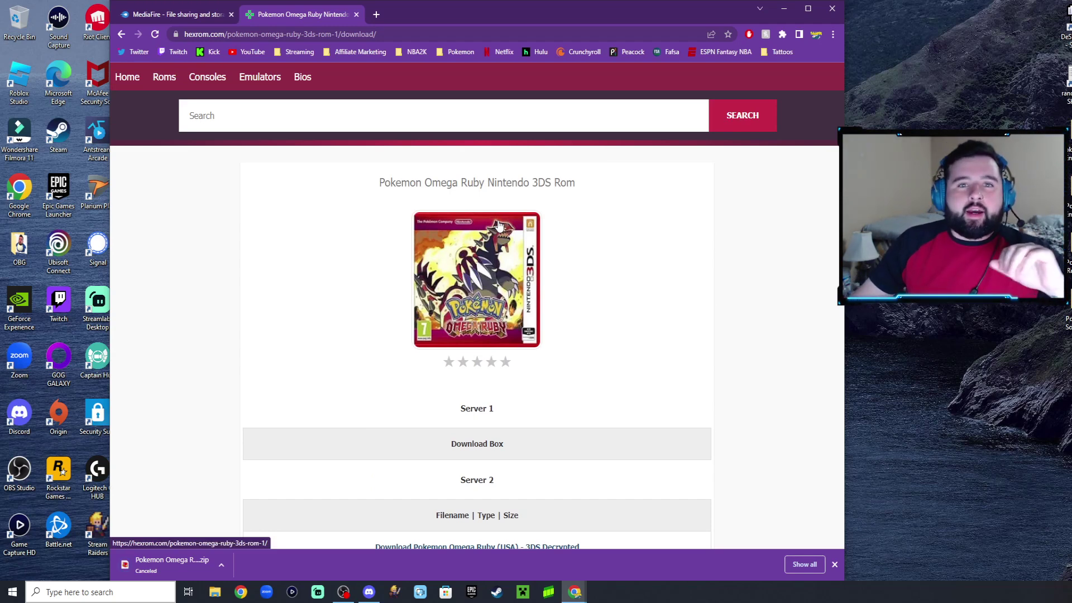
Step: Line up the Citra Nightly and Poke 3DS Randomizer shortcuts and the Pokemon 3DS Emulators folder on the desktop, and check the folder's ROM files
key("super+d")
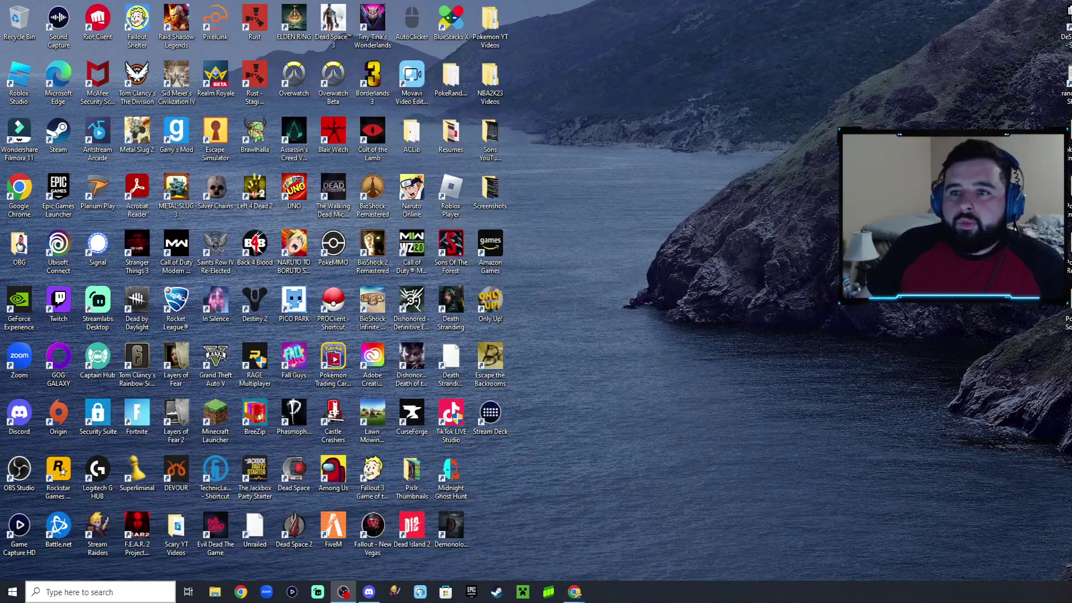
left_click_drag(977, 162, 588, 196)
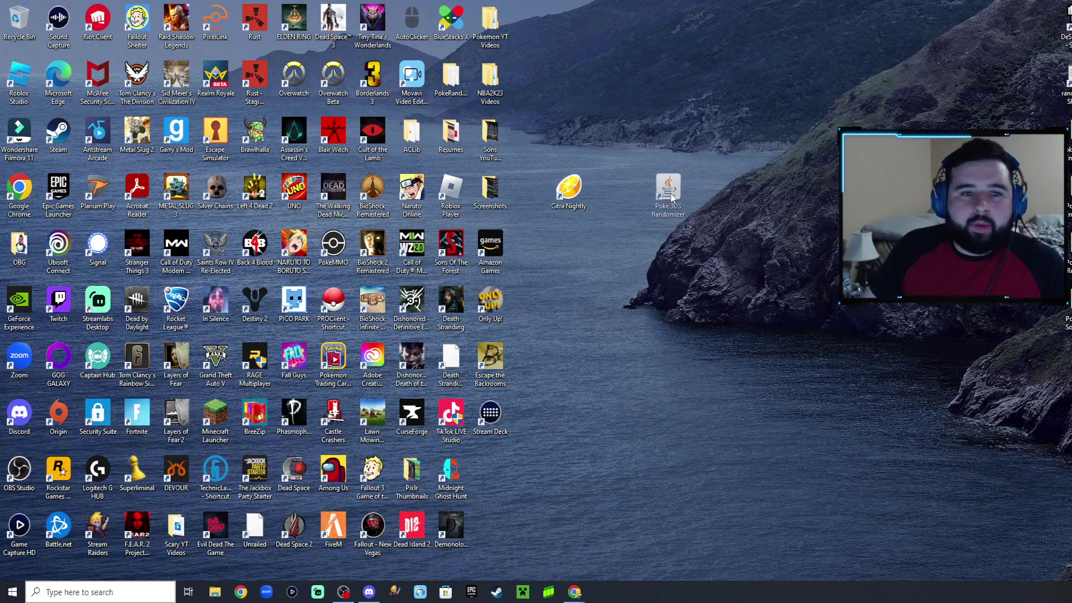
left_click_drag(672, 197, 611, 196)
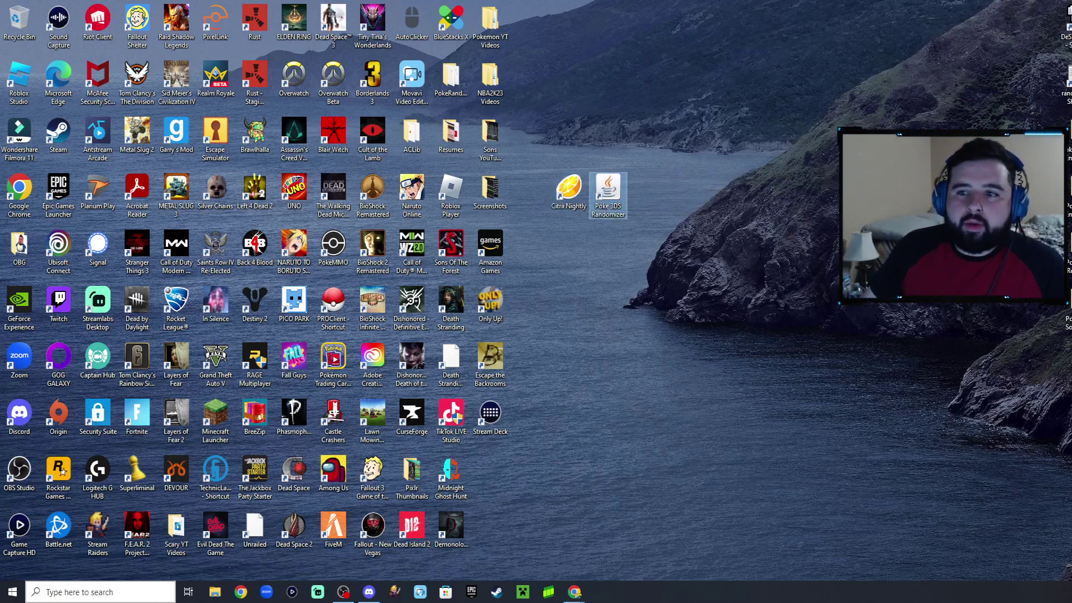
left_click_drag(893, 198, 680, 193)
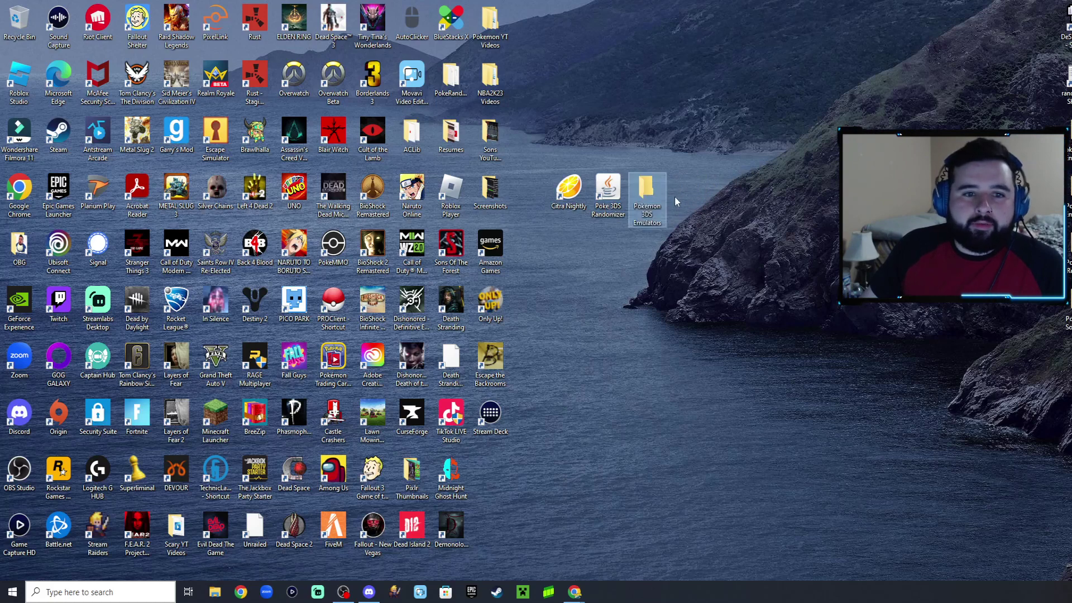
double_click(647, 195)
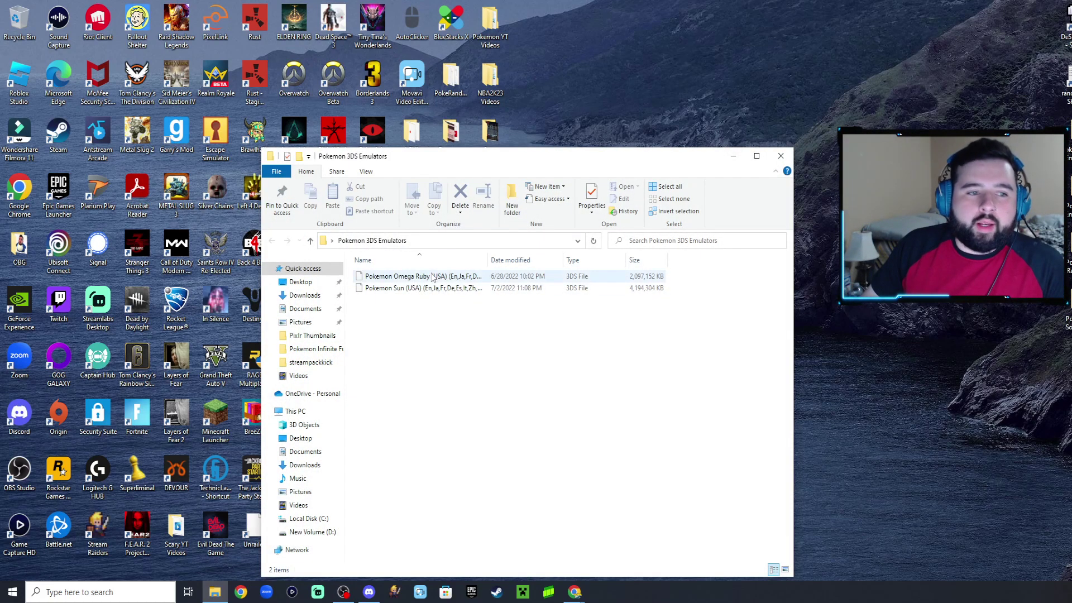
left_click(779, 157)
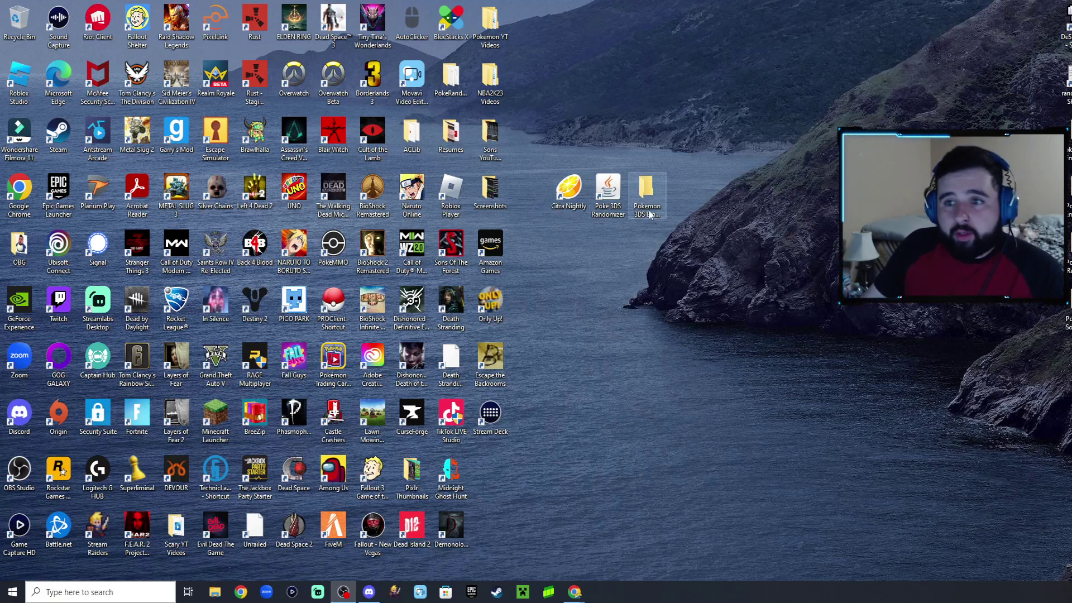
Step: Launch Citra Nightly, load the Pokemon Omega Ruby ROM from the Pokemon 3DS Emulators folder to test it, and close the emulator
double_click(567, 194)
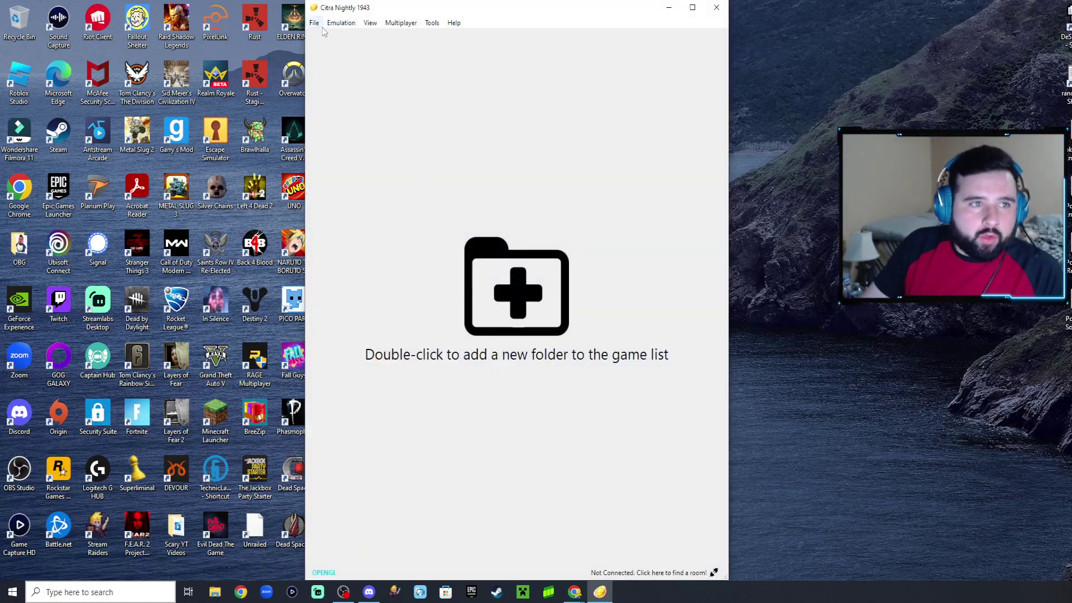
left_click(318, 25)
left_click(332, 35)
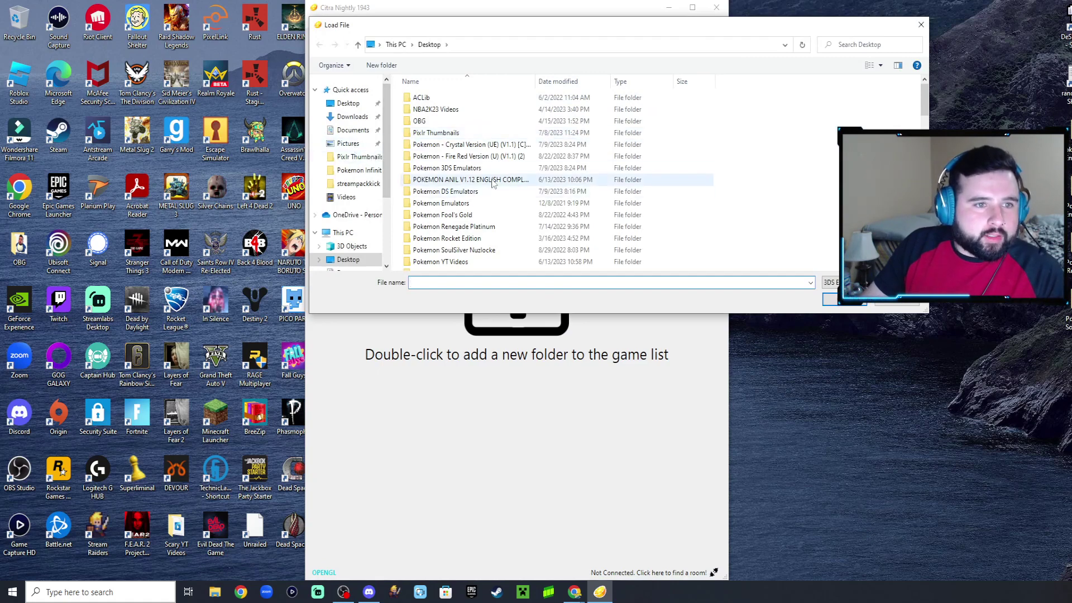
scroll(493, 183, "down", 2)
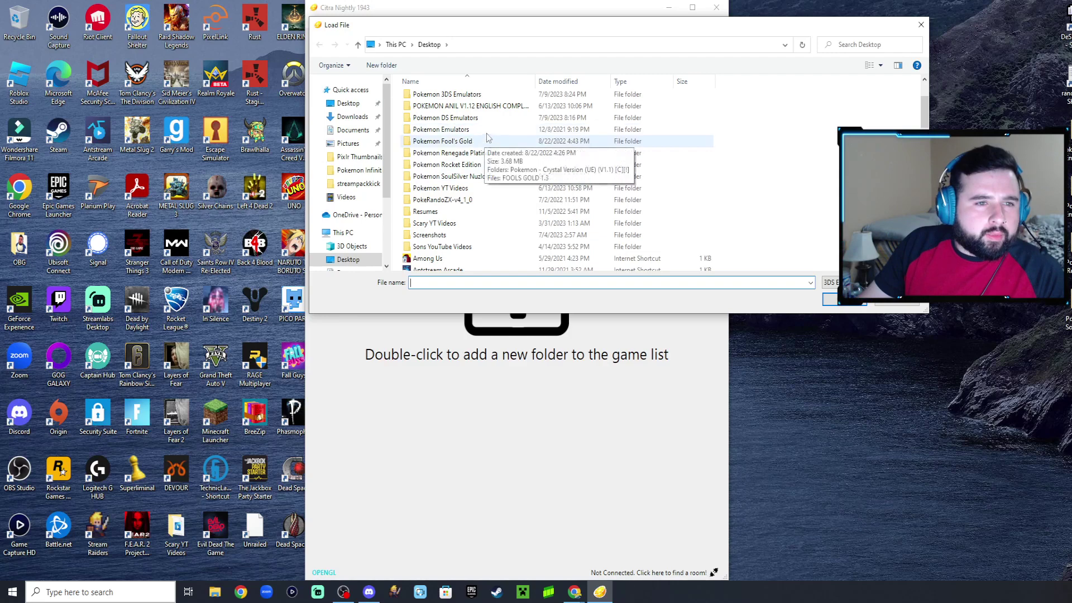
scroll(487, 137, "up", 2)
double_click(466, 168)
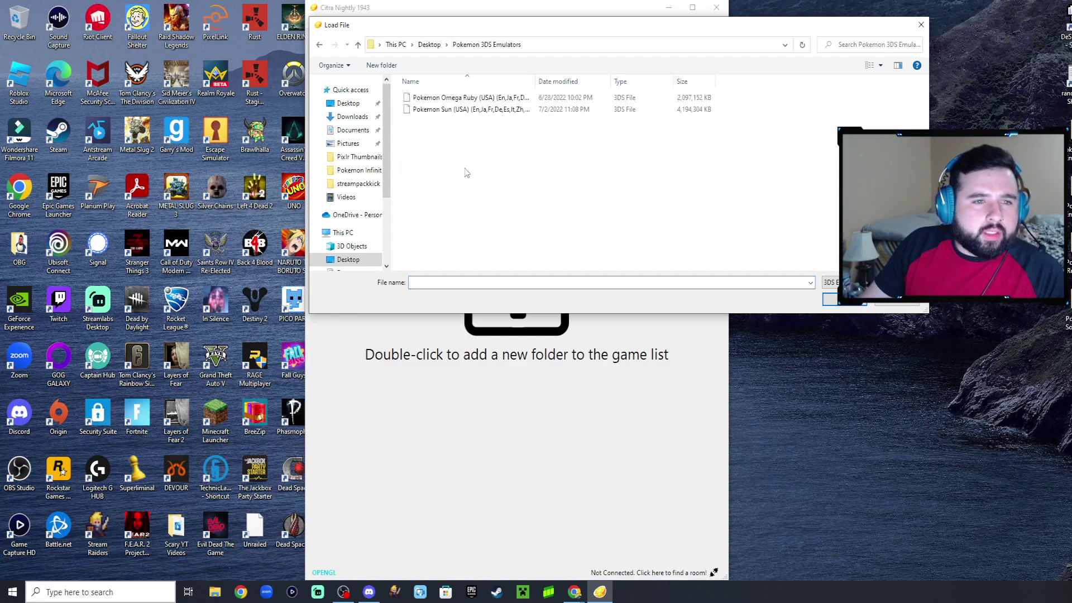
double_click(463, 98)
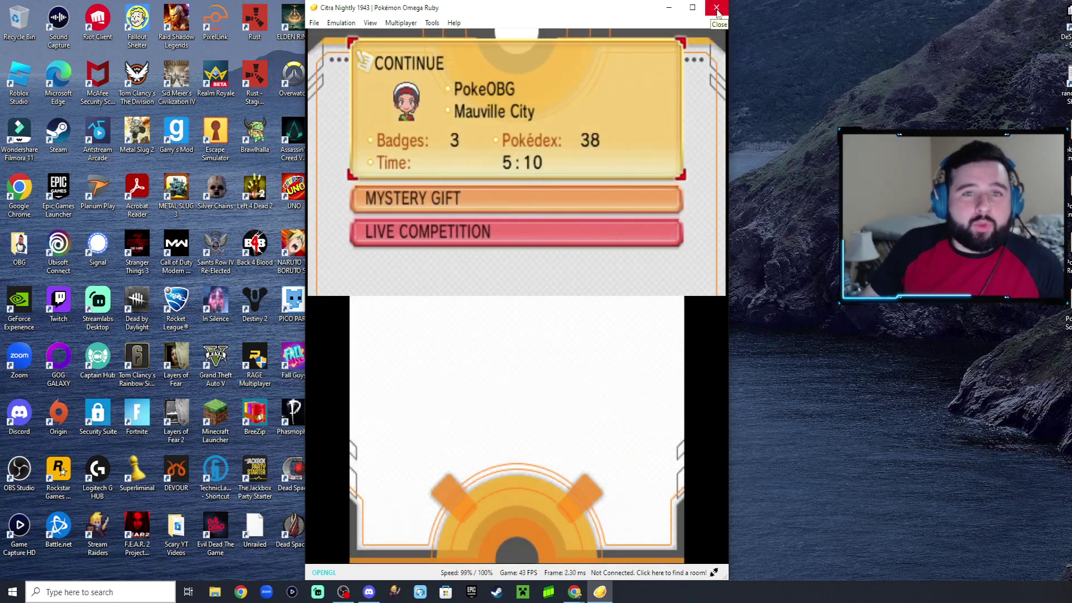
left_click(717, 9)
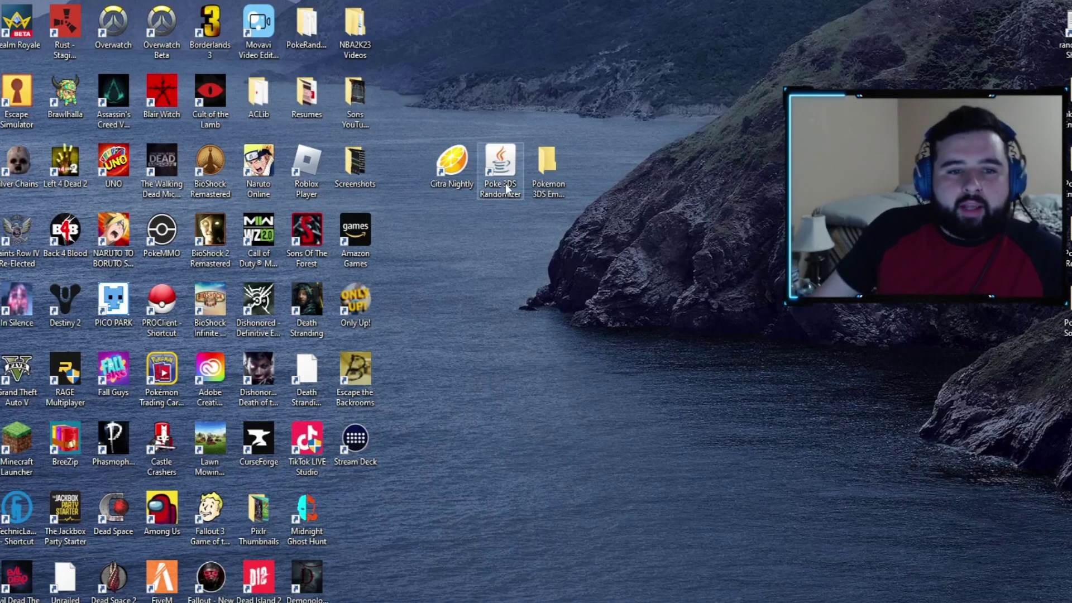
Step: Launch the Poke 3DS Randomizer and open the Pokemon Omega Ruby ROM from the desktop's Pokemon 3DS Emulators folder
double_click(505, 166)
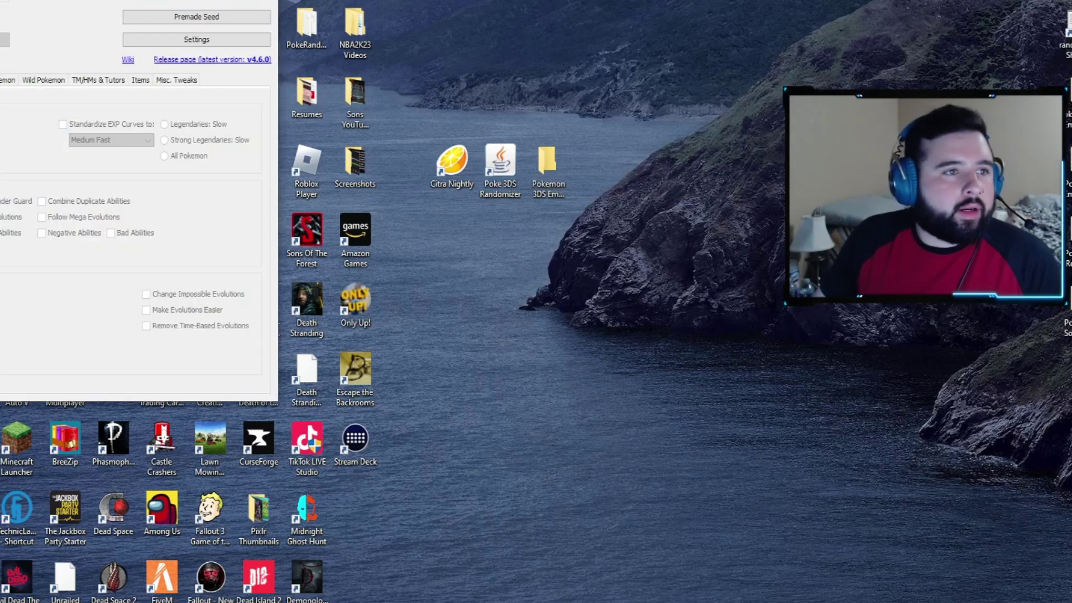
left_click_drag(97, 1, 387, 97)
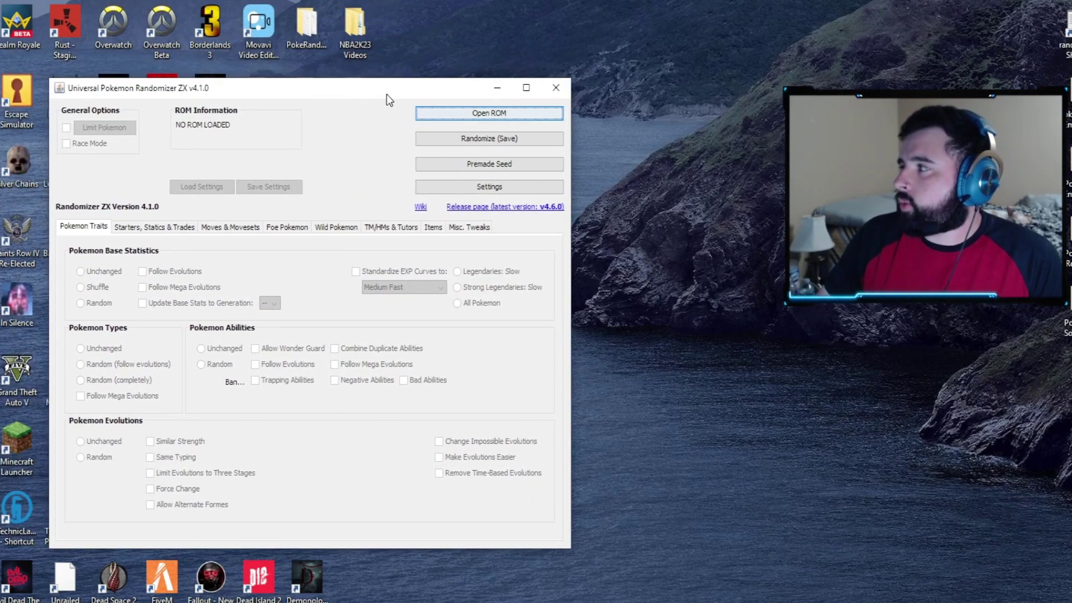
left_click(451, 117)
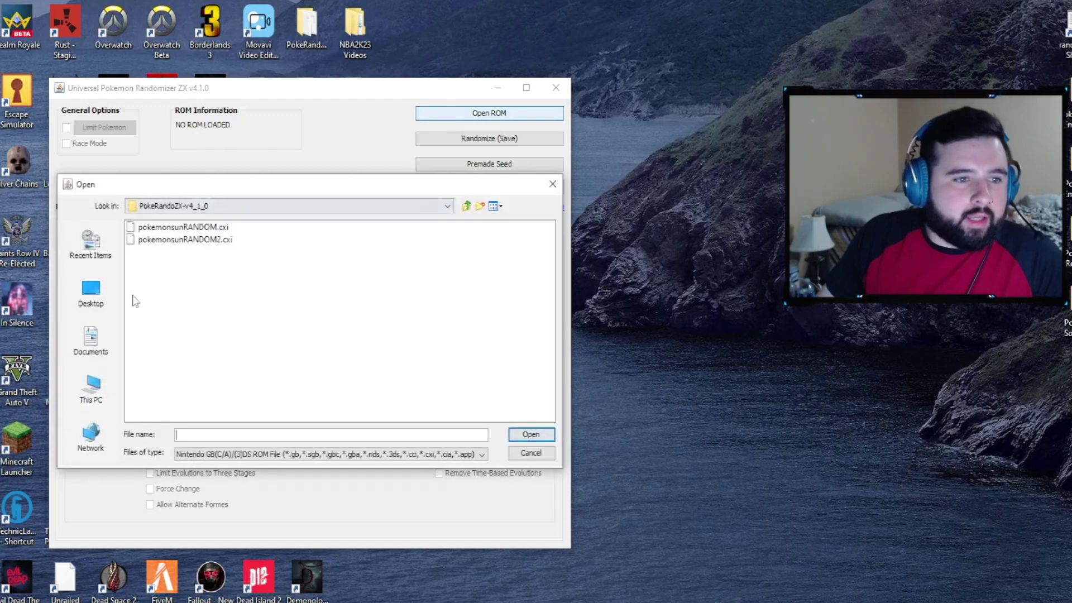
left_click(91, 303)
double_click(185, 363)
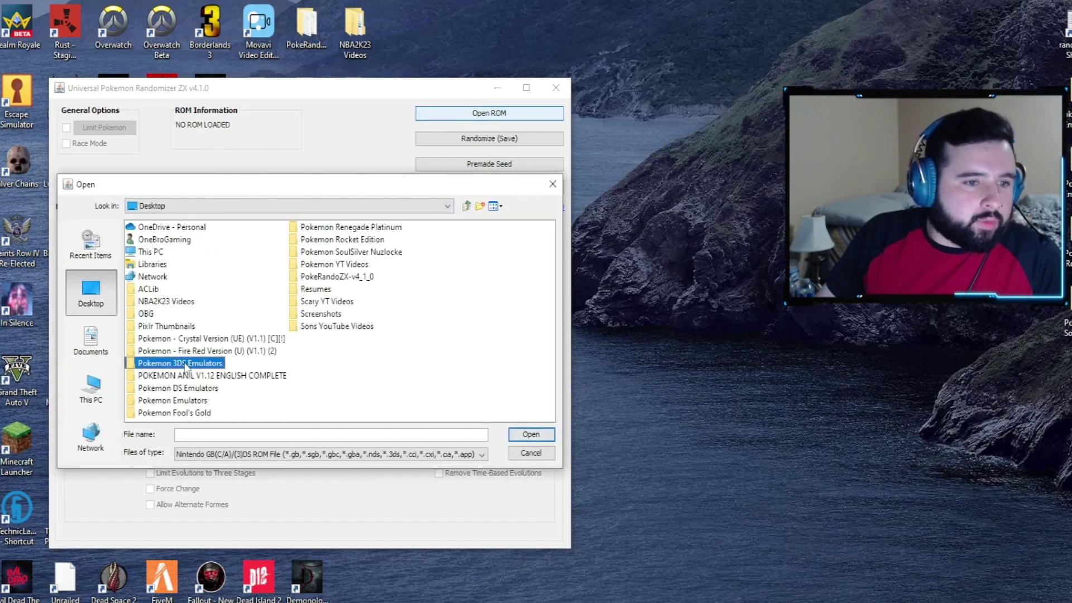
double_click(197, 227)
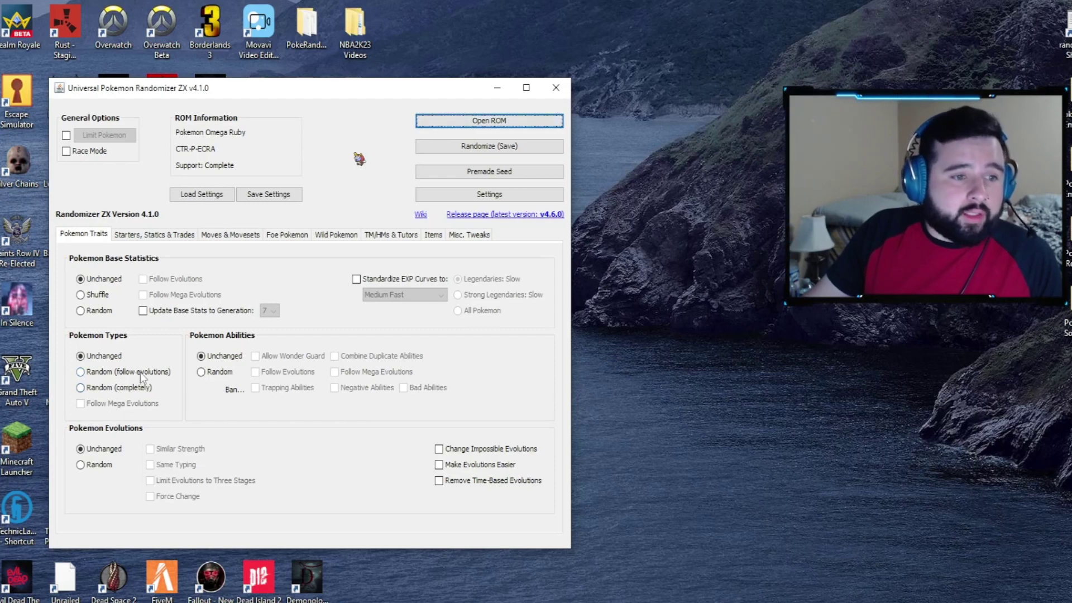
Step: Set Pokemon Abilities to Random with trapping, negative and bad abilities banned, and enable Change Impossible Evolutions
left_click(219, 371)
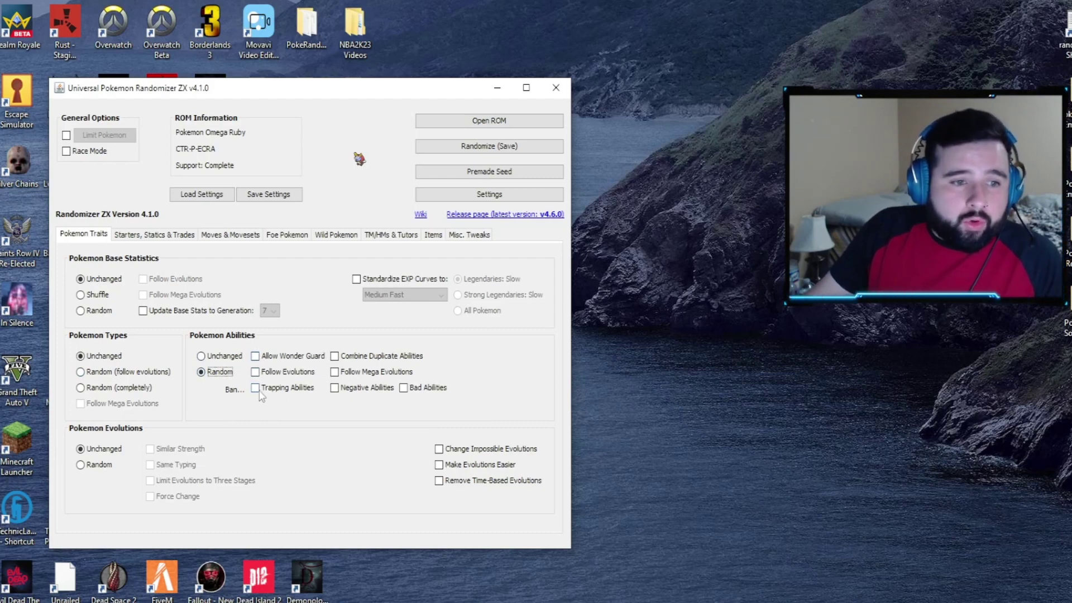
left_click(255, 391)
left_click(334, 389)
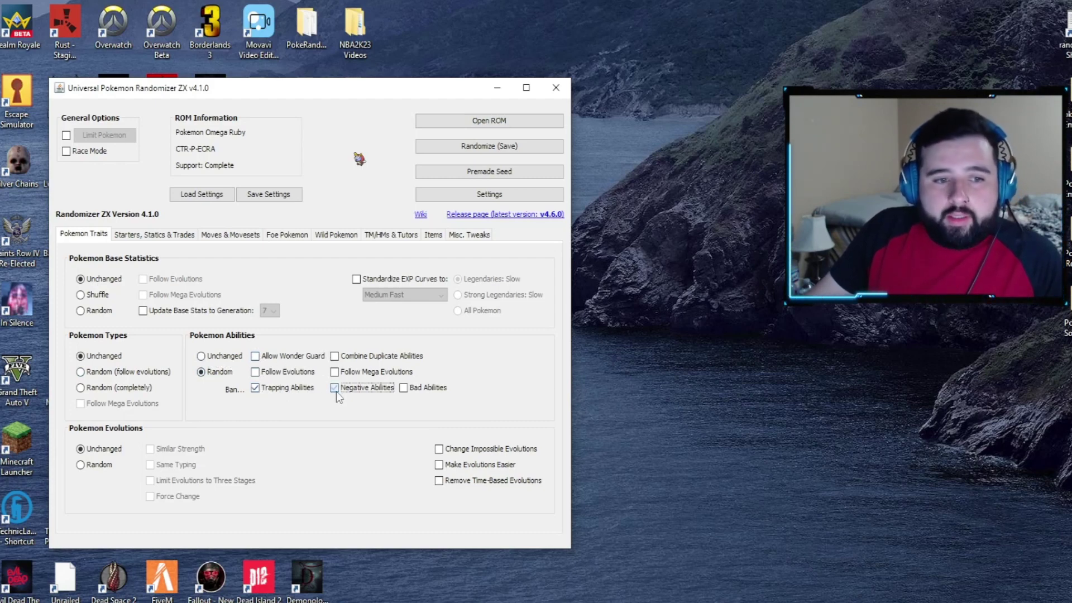
left_click(404, 388)
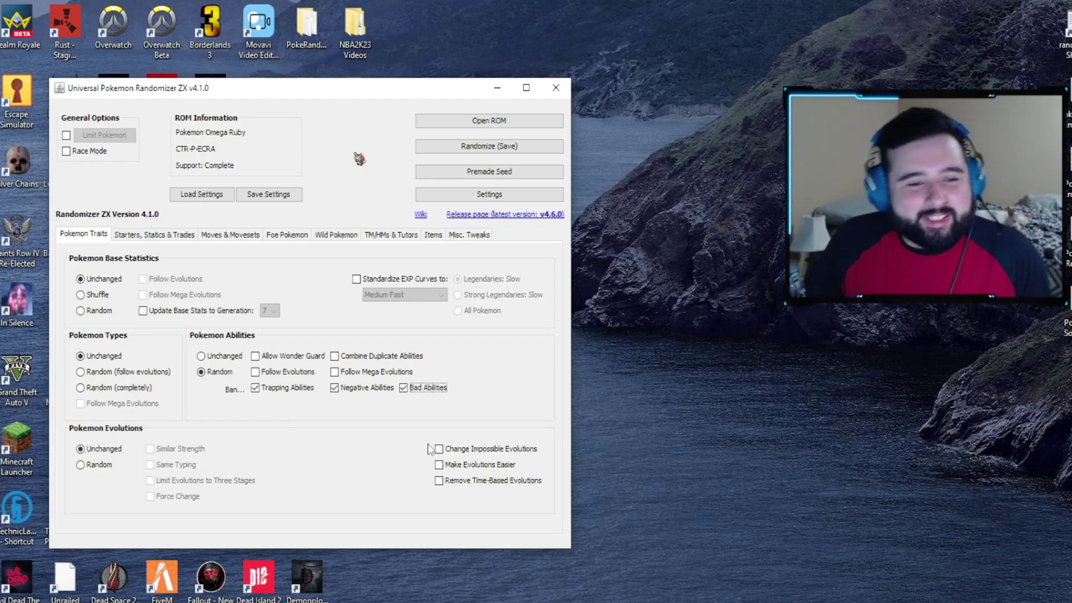
mouse_move(470, 454)
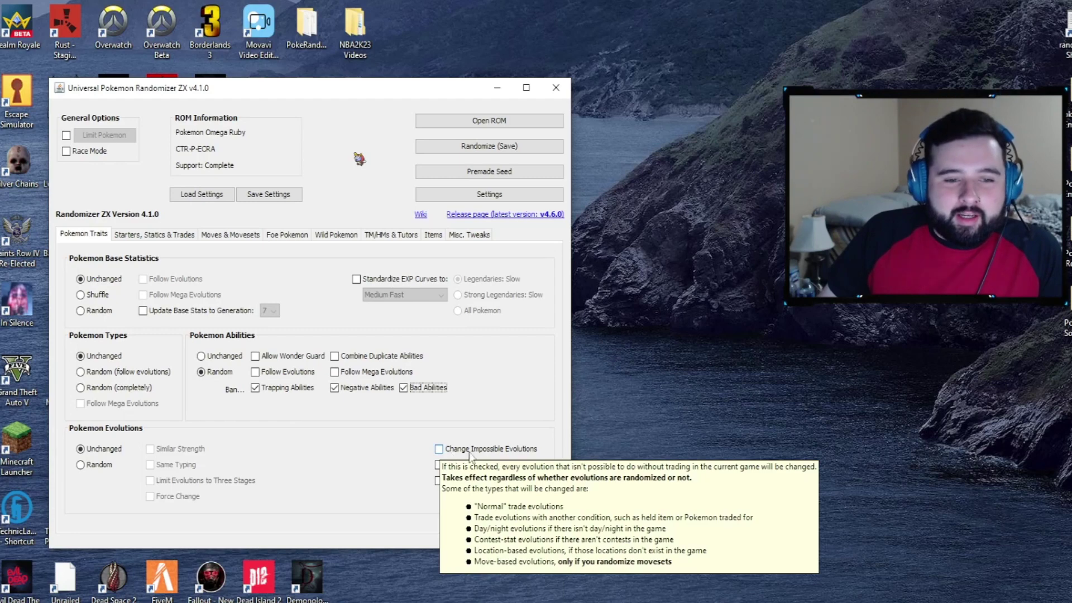
left_click(440, 450)
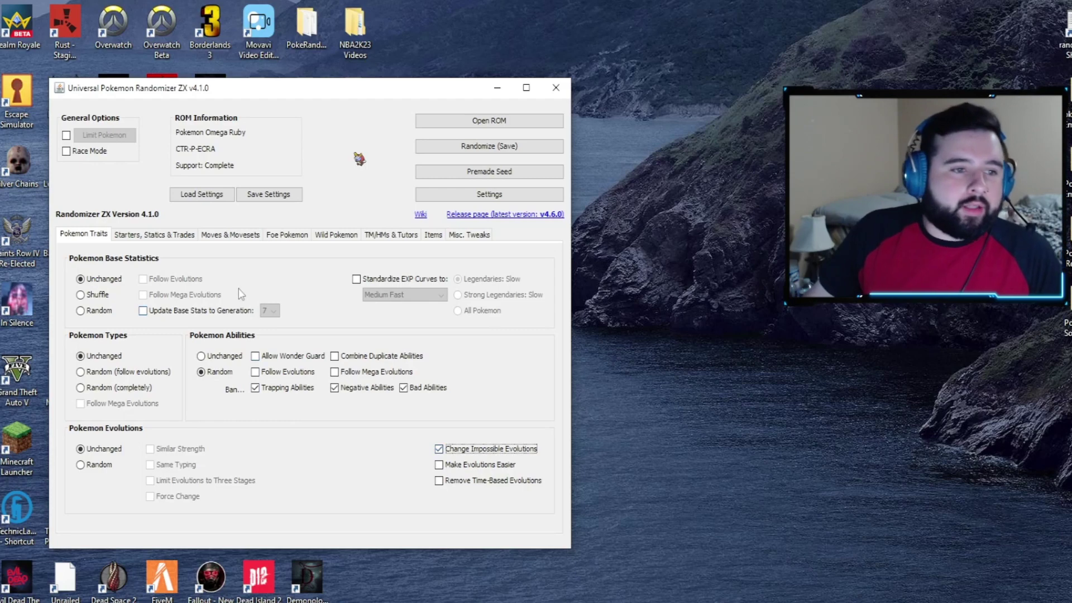
Step: Set the Starter Pokemon to Random (completely) and the Static Pokemon to Swap Legendaries & Swap Standards
left_click(172, 239)
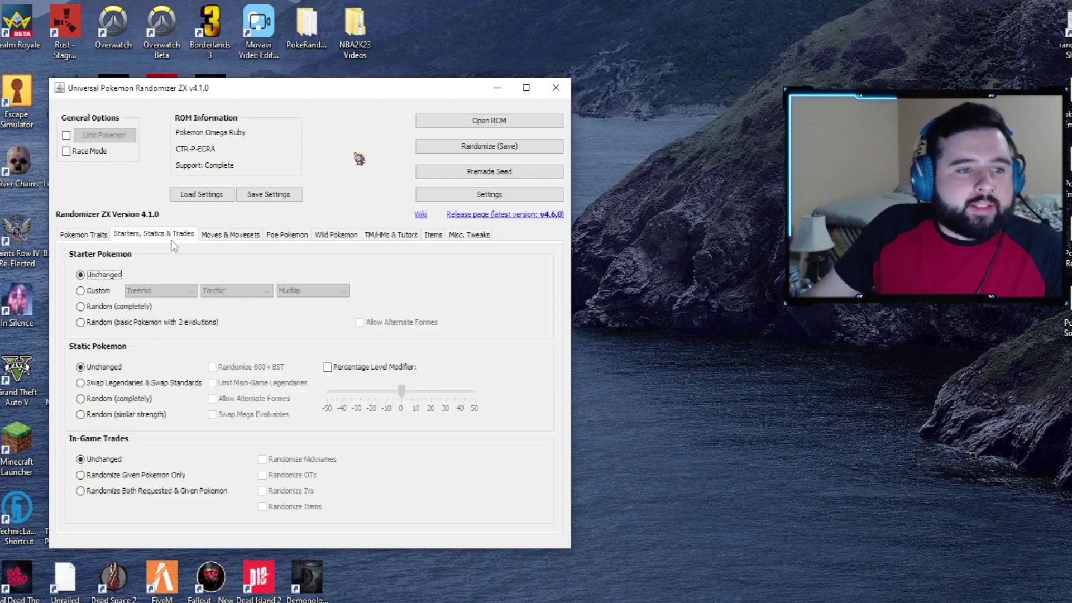
left_click(81, 291)
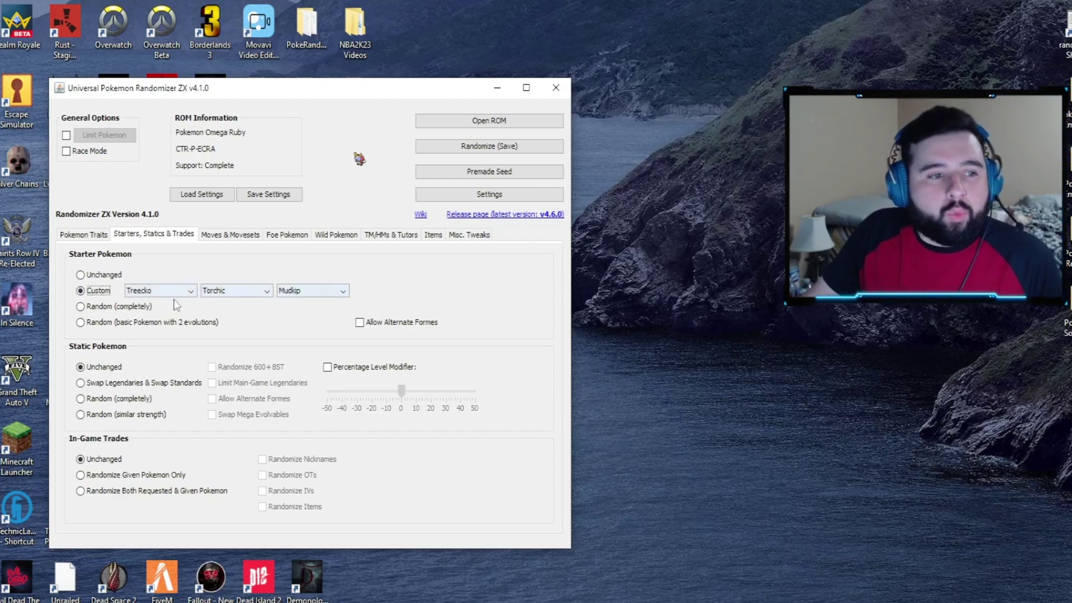
left_click(86, 309)
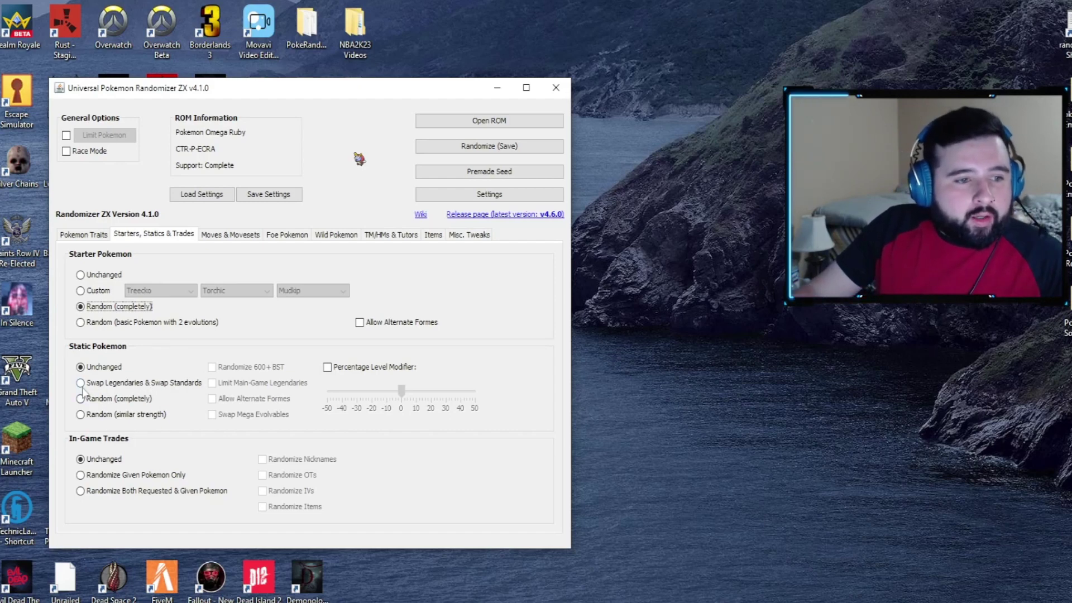
mouse_move(84, 393)
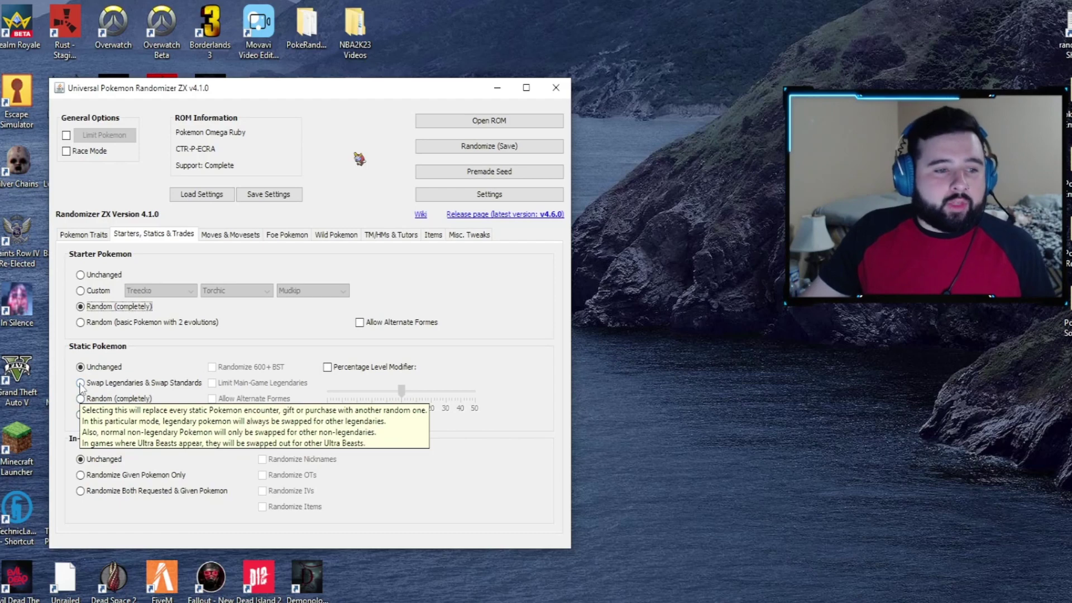
left_click(98, 384)
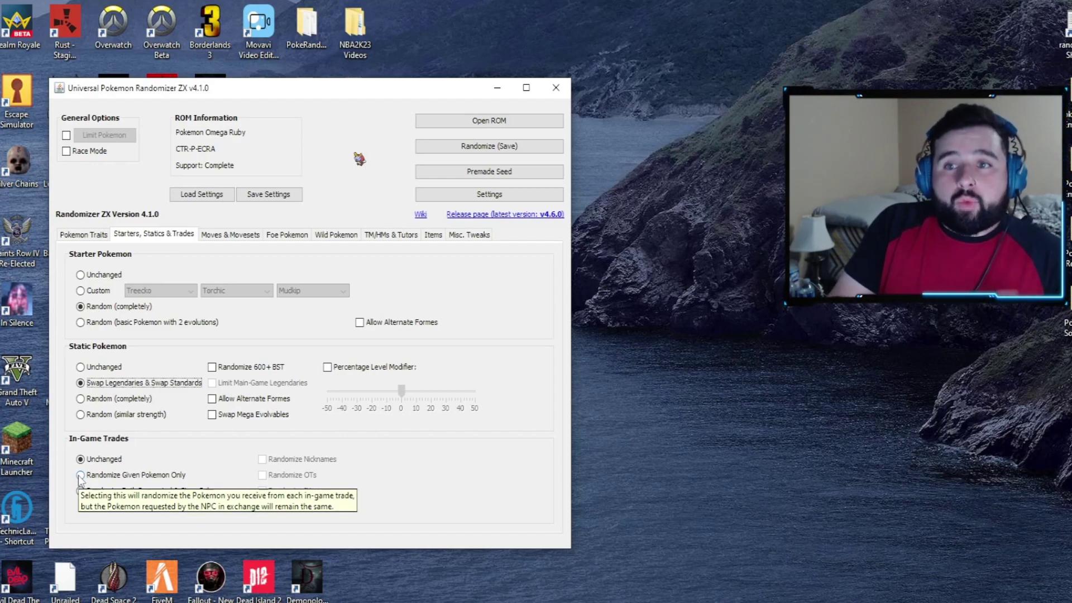
Step: Set In-Game Trades to Randomize Both Requested & Given Pokemon, and Trainer Pokemon to Random with Rival Carries Starter Through Game and No Early Wonder Guard
left_click(80, 491)
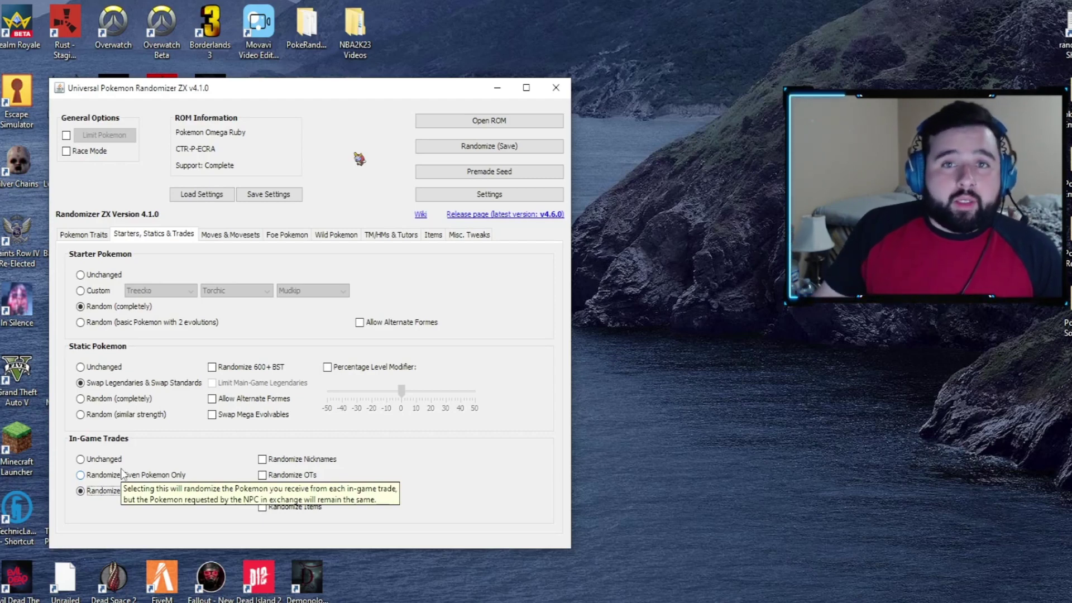
left_click(227, 238)
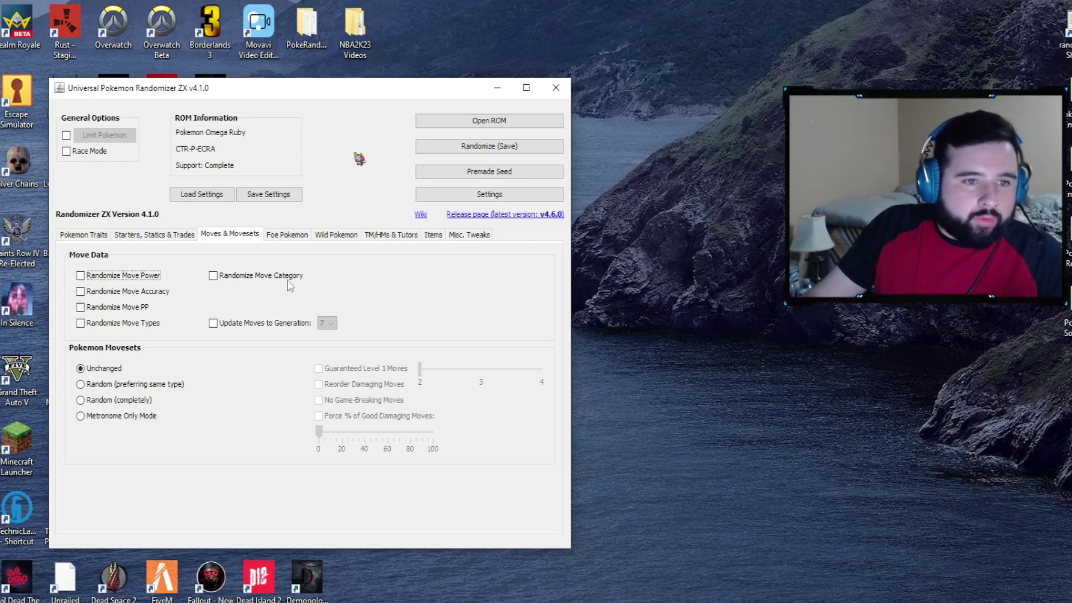
left_click(298, 239)
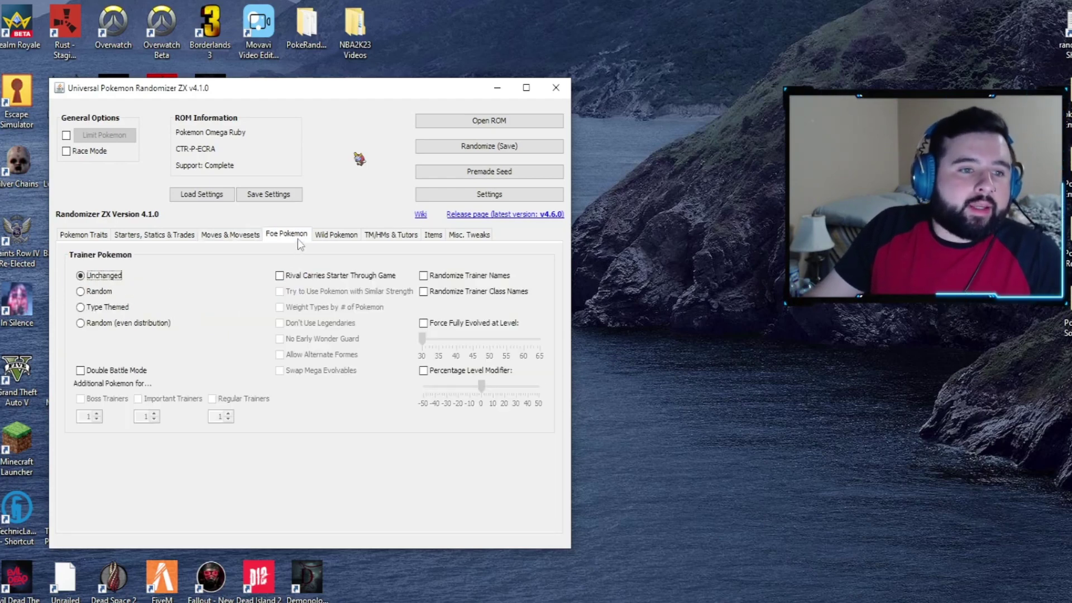
left_click(84, 292)
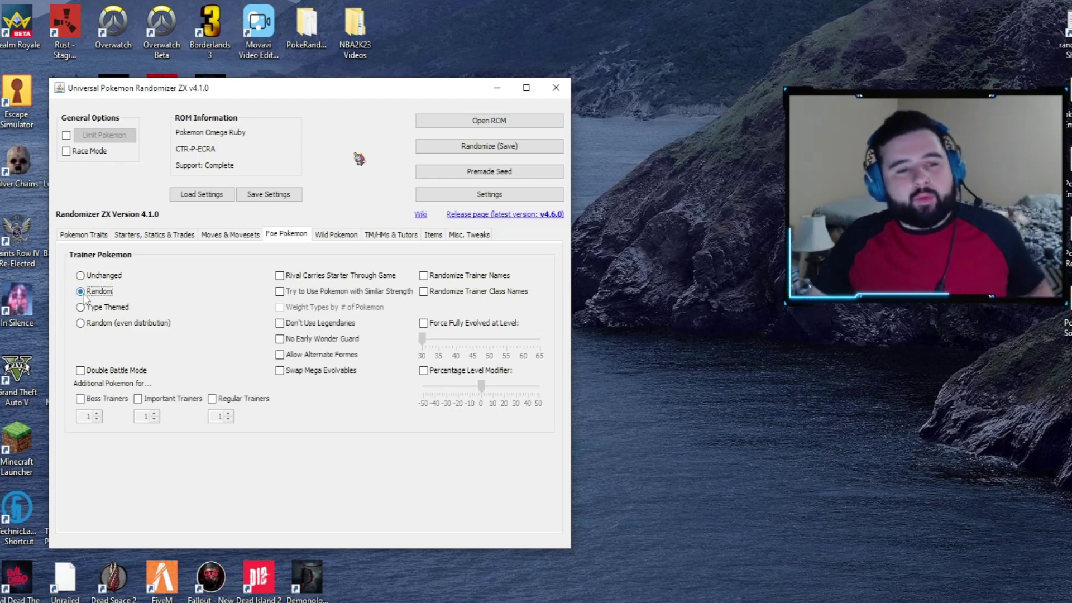
left_click(280, 276)
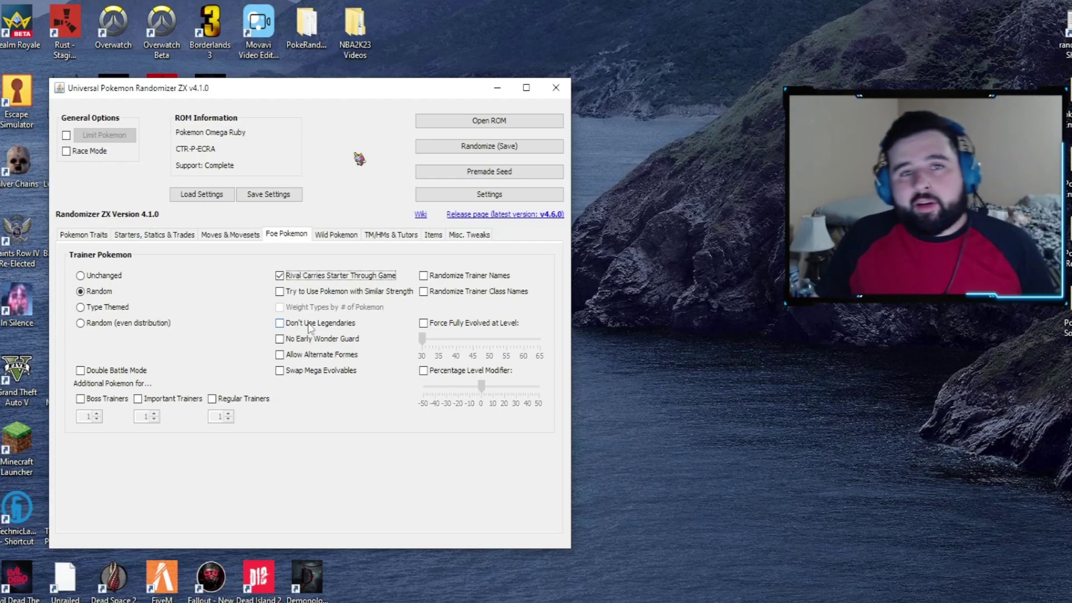
left_click(281, 339)
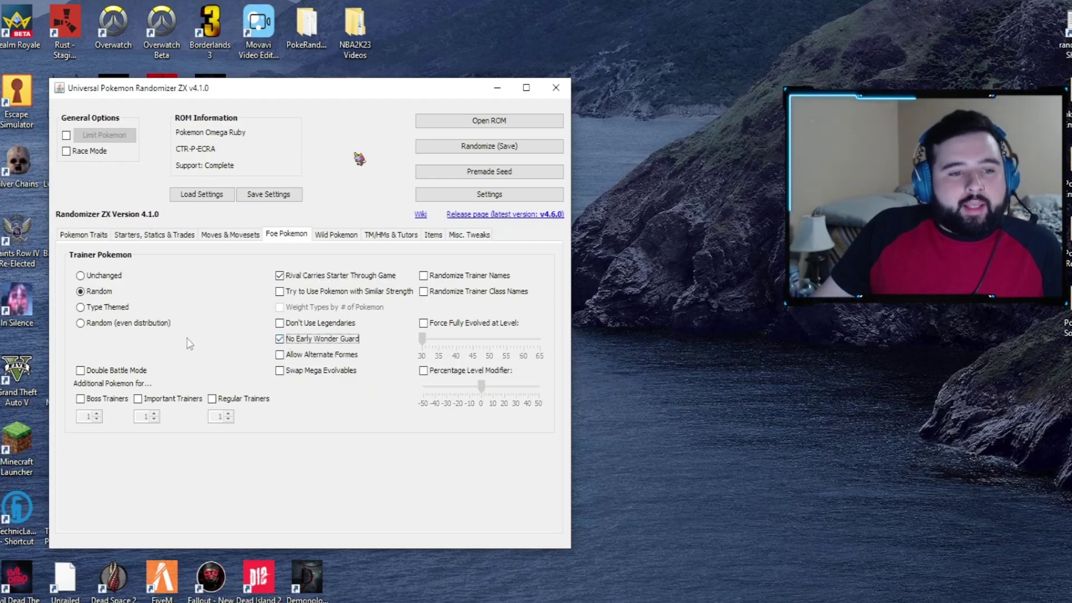
Step: Set Wild Pokemon to Random with no additional rule
left_click(327, 237)
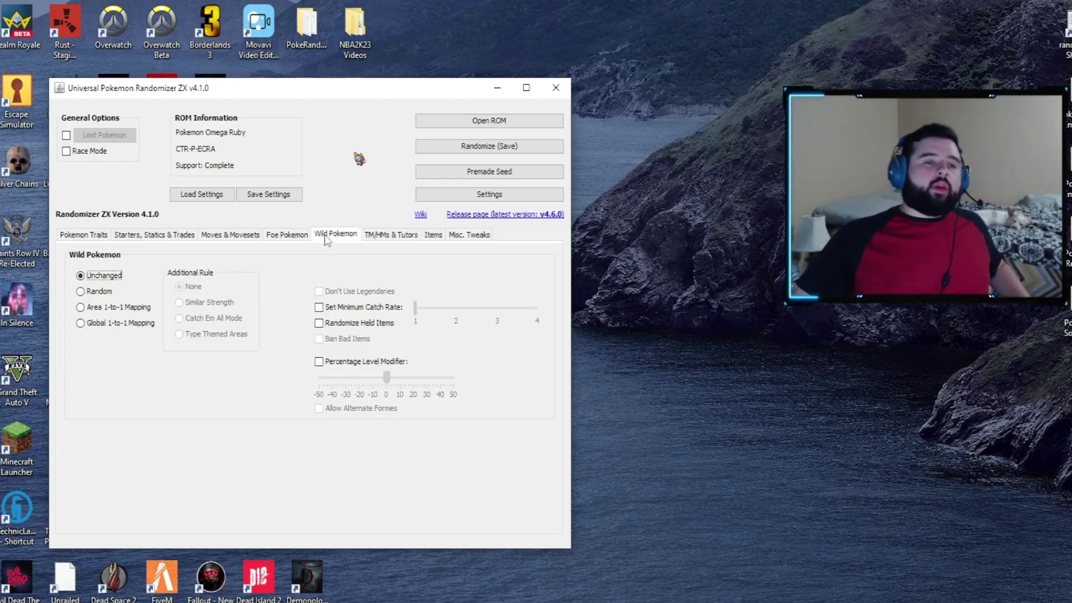
left_click(88, 293)
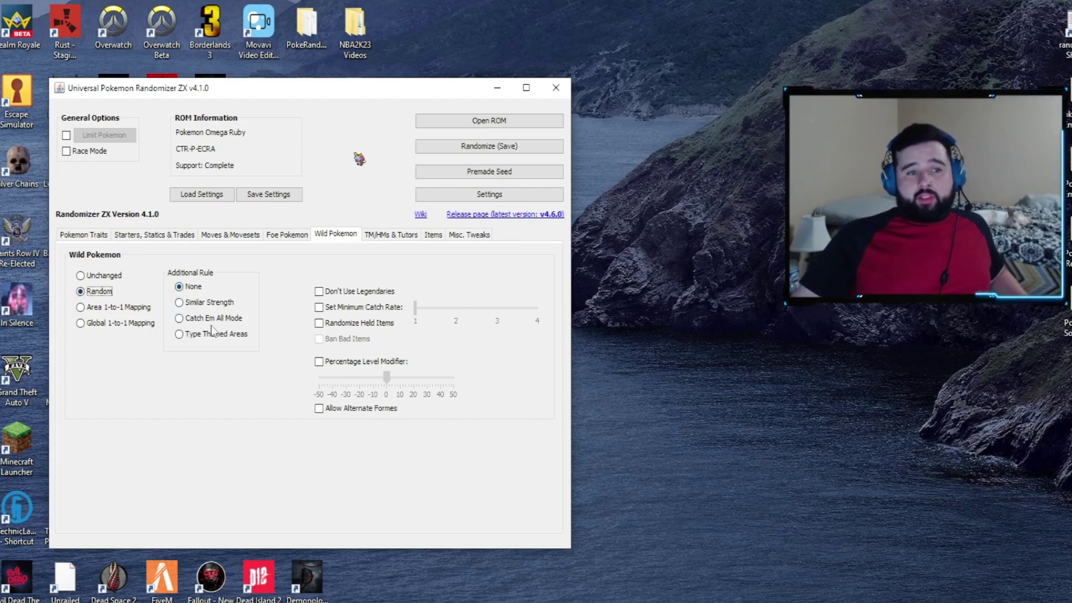
mouse_move(209, 324)
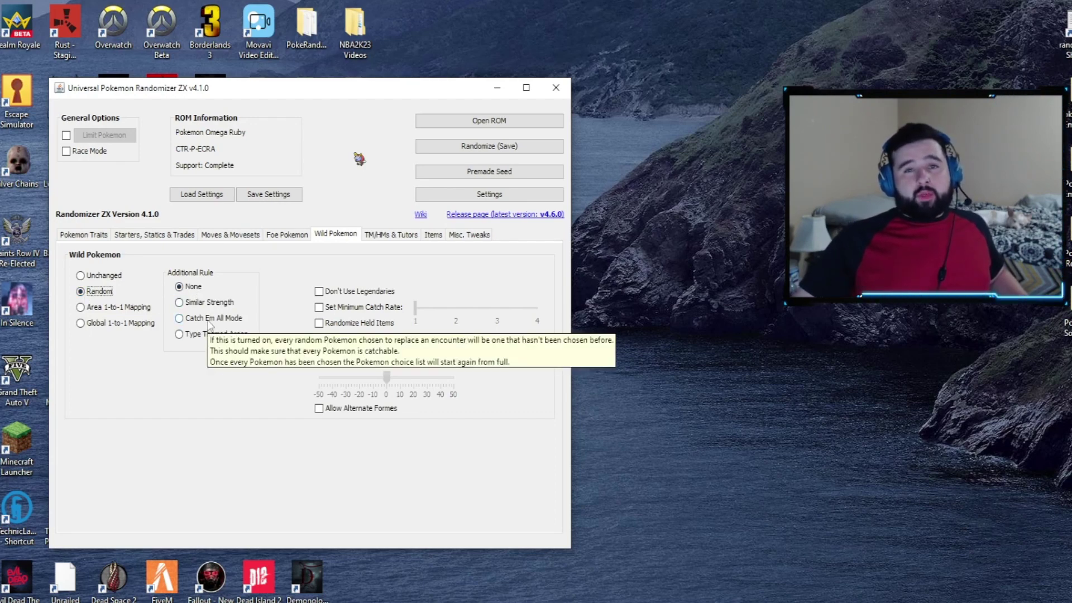
left_click(319, 308)
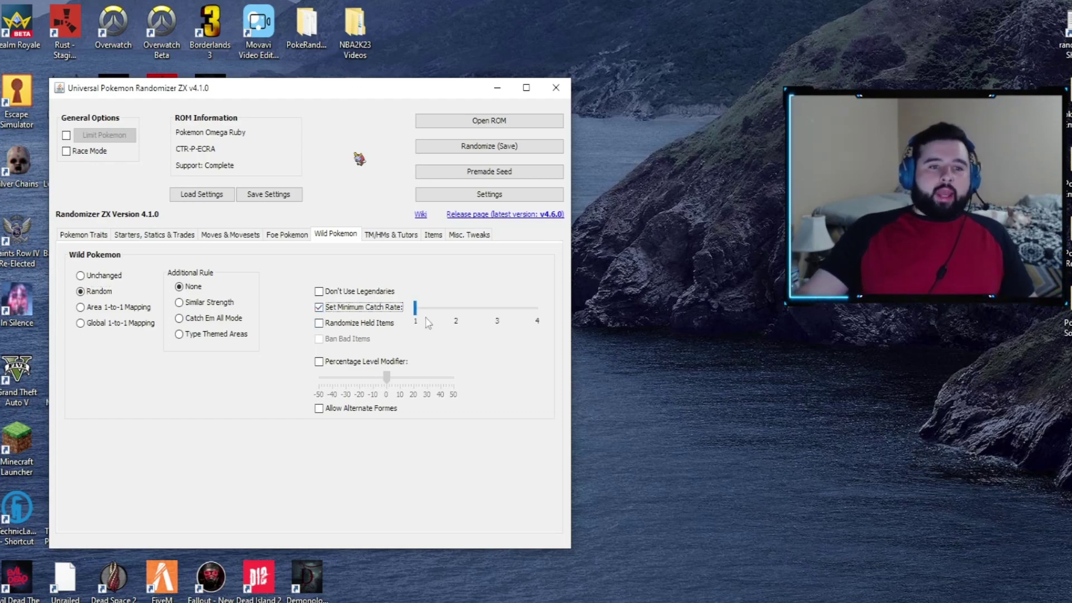
mouse_move(429, 323)
left_mouse_down()
mouse_move(453, 310)
mouse_move(535, 314)
mouse_move(432, 311)
left_mouse_up()
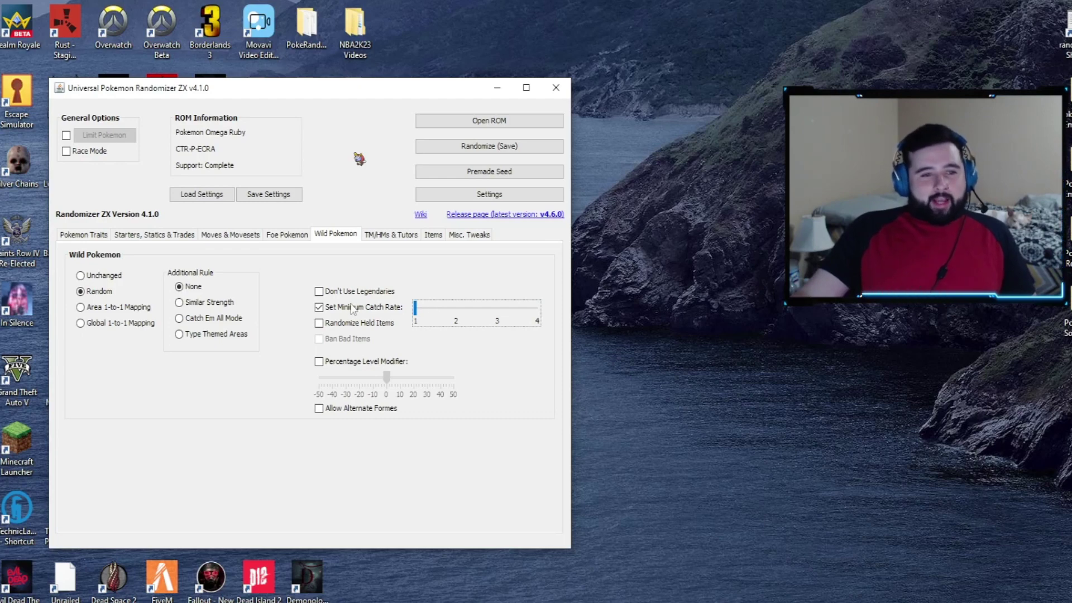
left_click(319, 307)
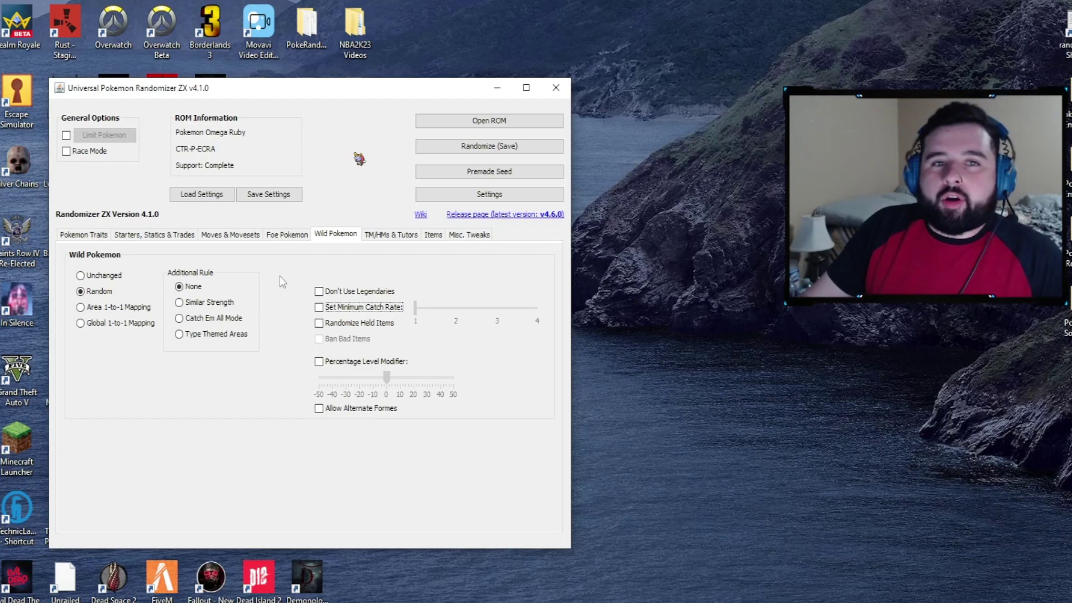
Step: Set TM/HM Moves to Random and enable Full HM Compatibility
left_click(390, 235)
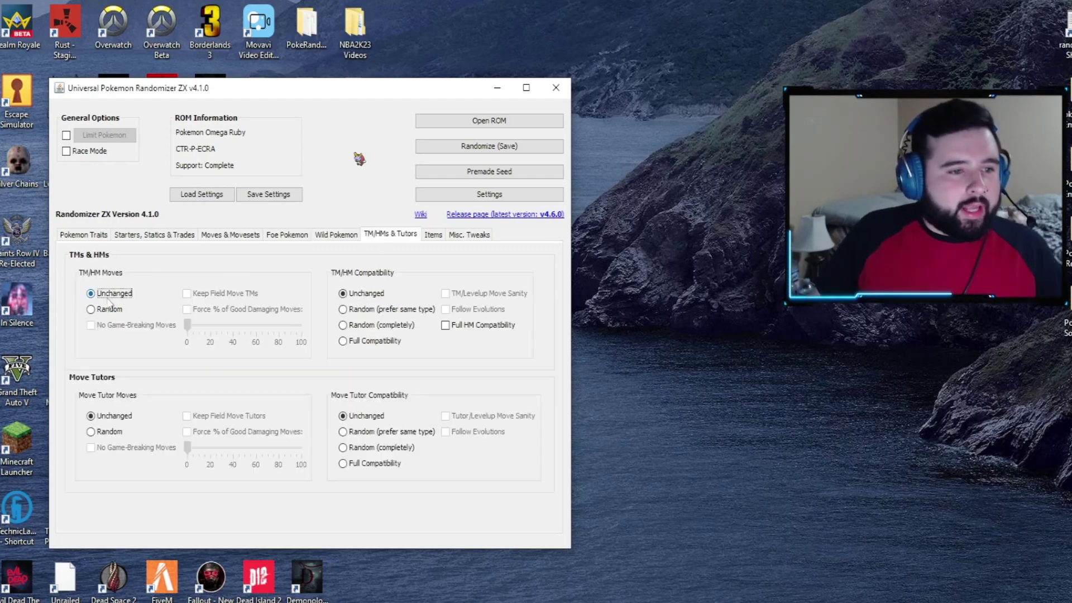
left_click(89, 310)
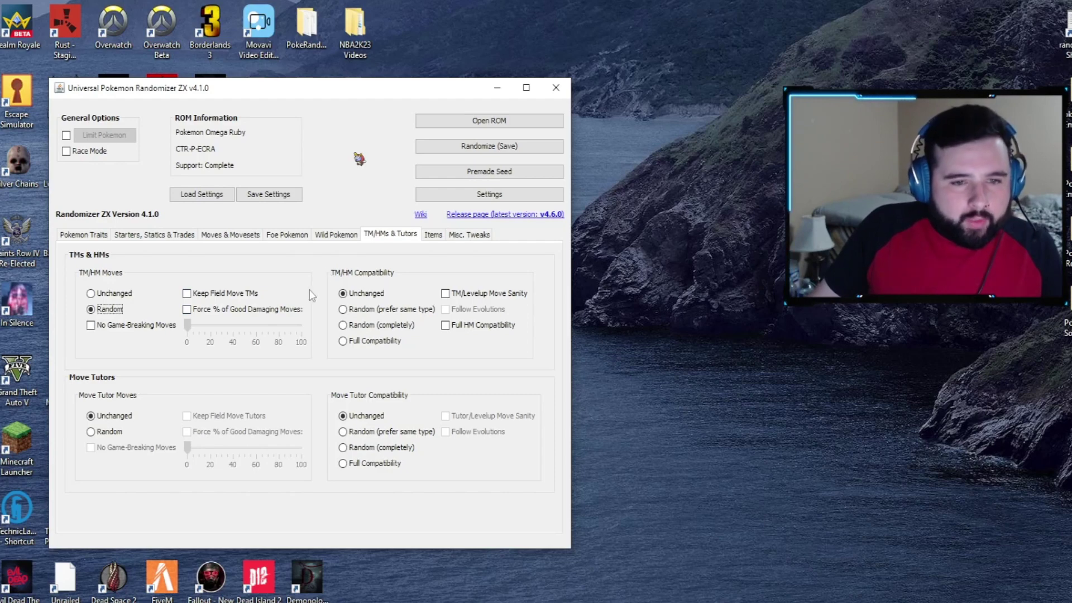
left_click(452, 325)
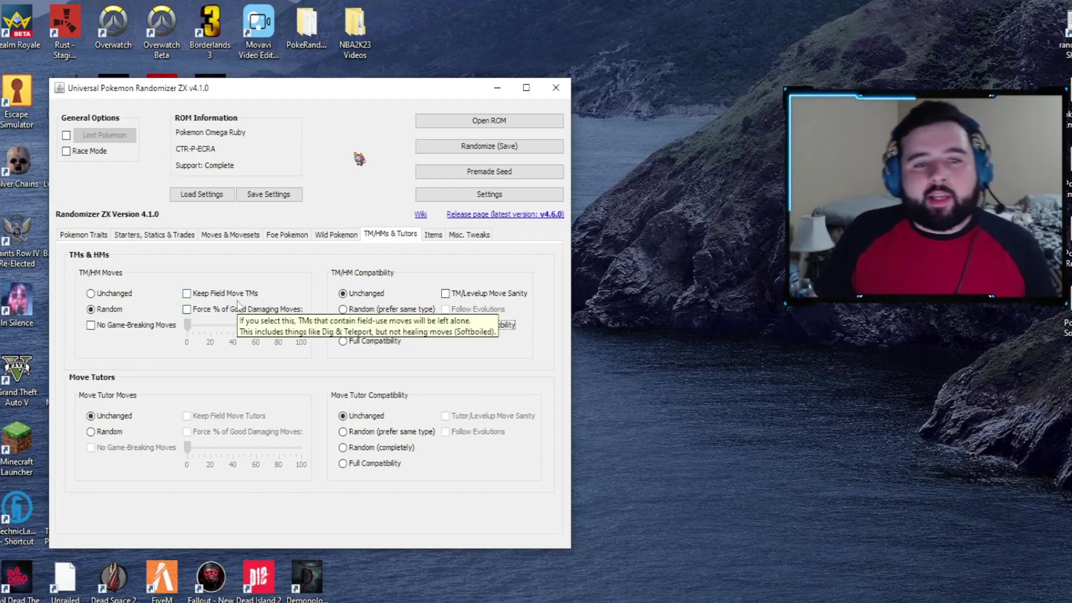
Step: Set Field Items to Random with Ban Bad Items enabled
left_click(433, 236)
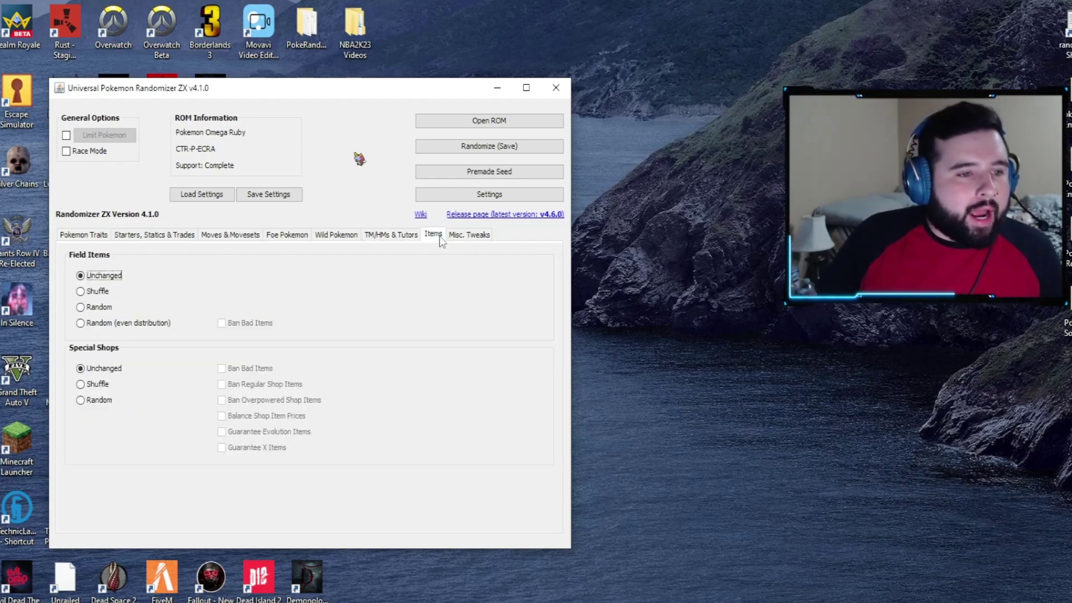
left_click(81, 308)
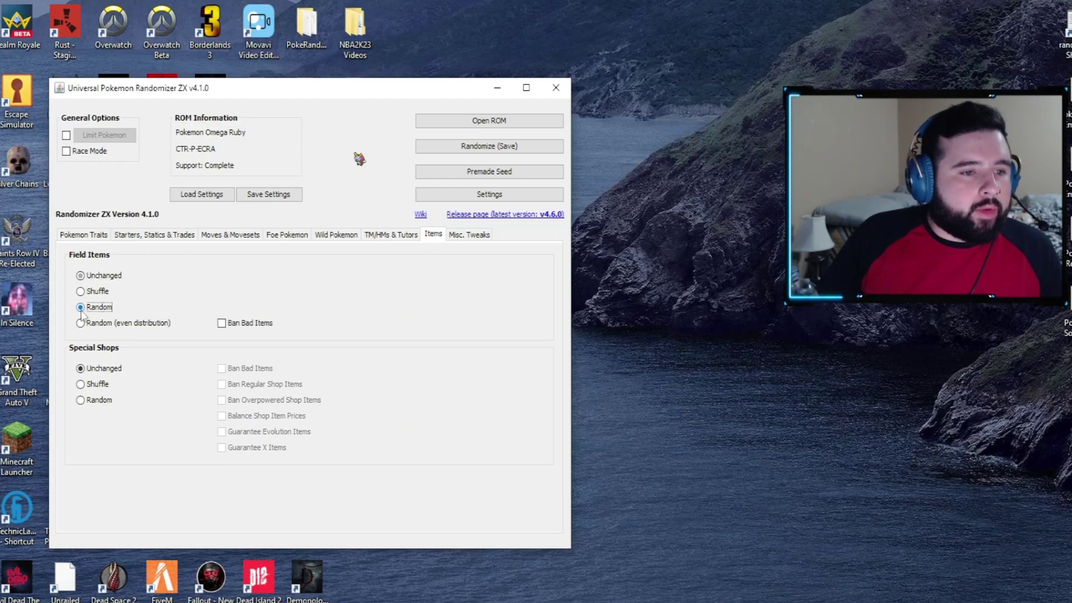
left_click(222, 322)
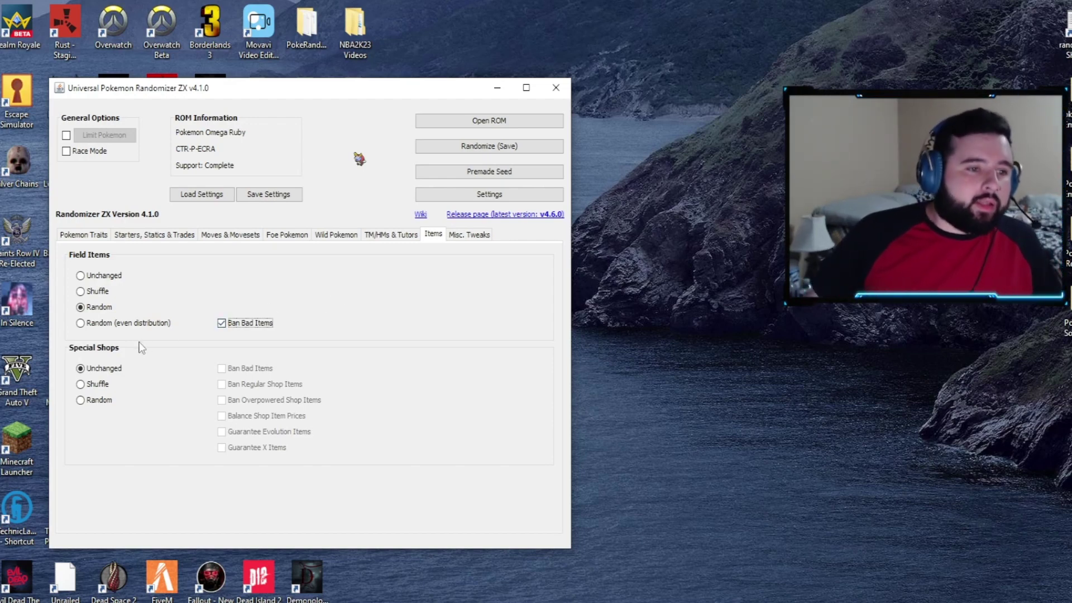
left_click(80, 388)
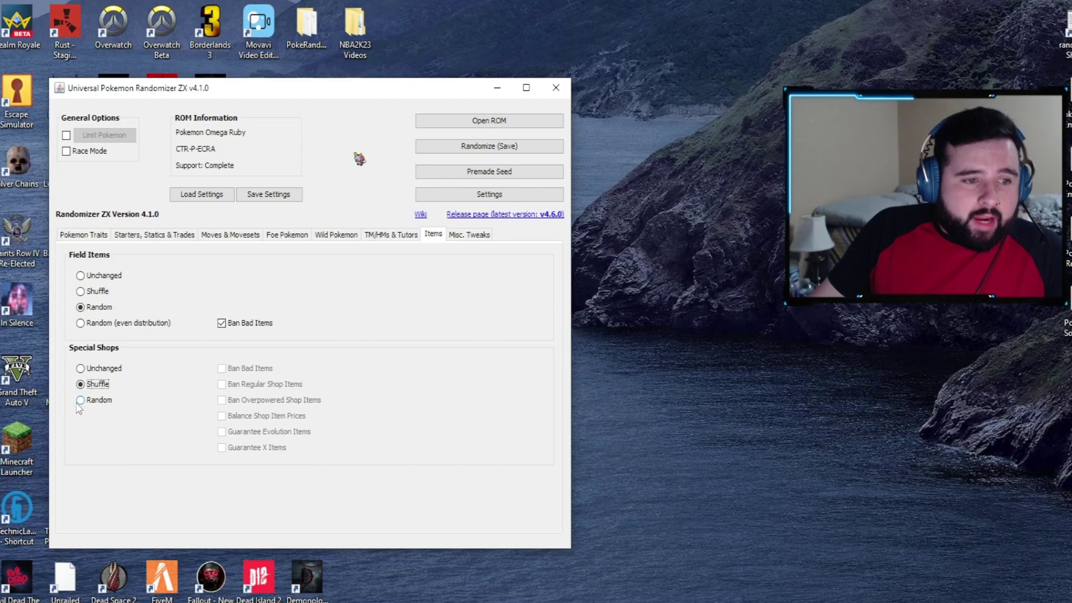
left_click(78, 402)
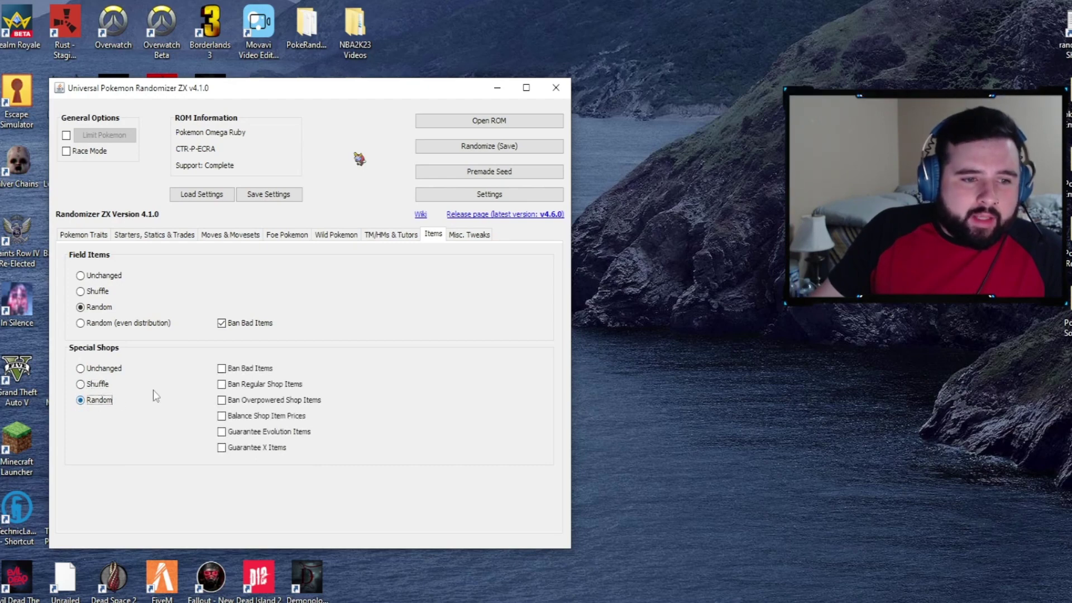
left_click(222, 369)
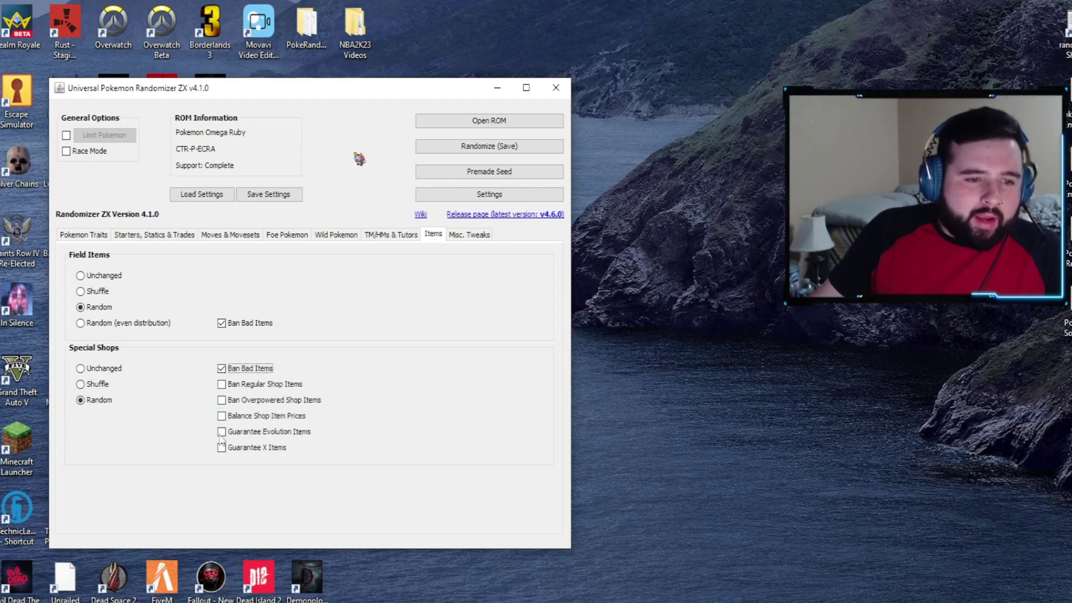
left_click(80, 369)
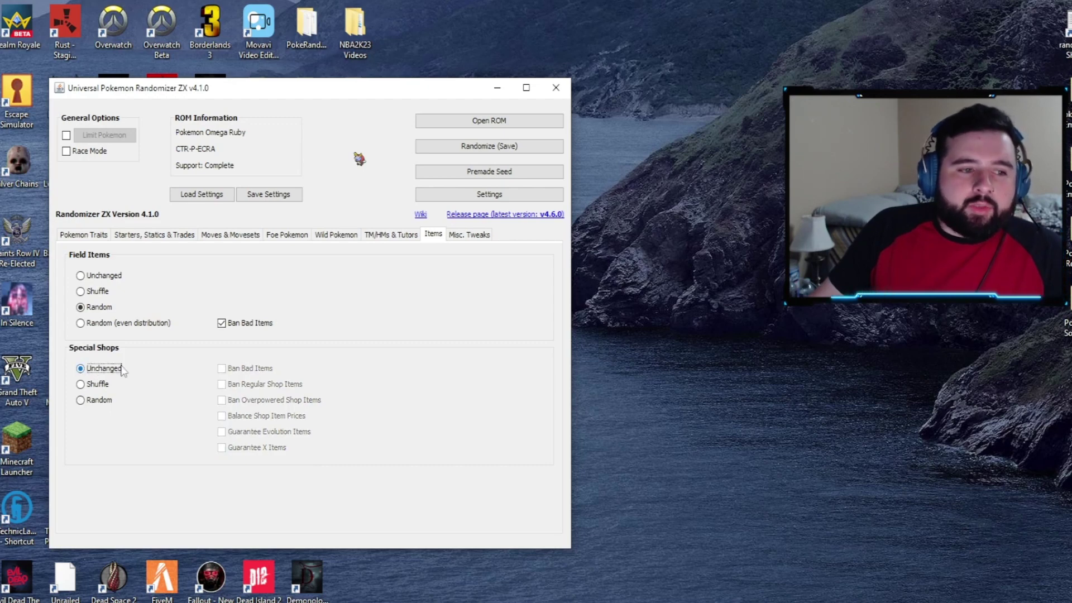
Step: Enable the Fastest Text tweak, and randomize the Omega Ruby ROM into a CXI file named ORrandomi
left_click(460, 237)
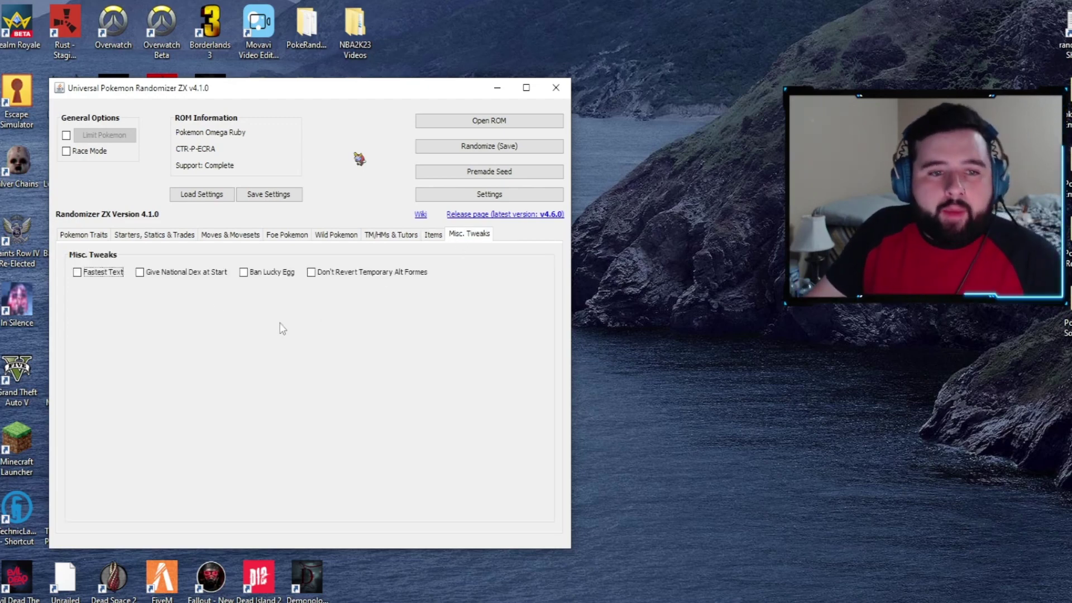
left_click(78, 272)
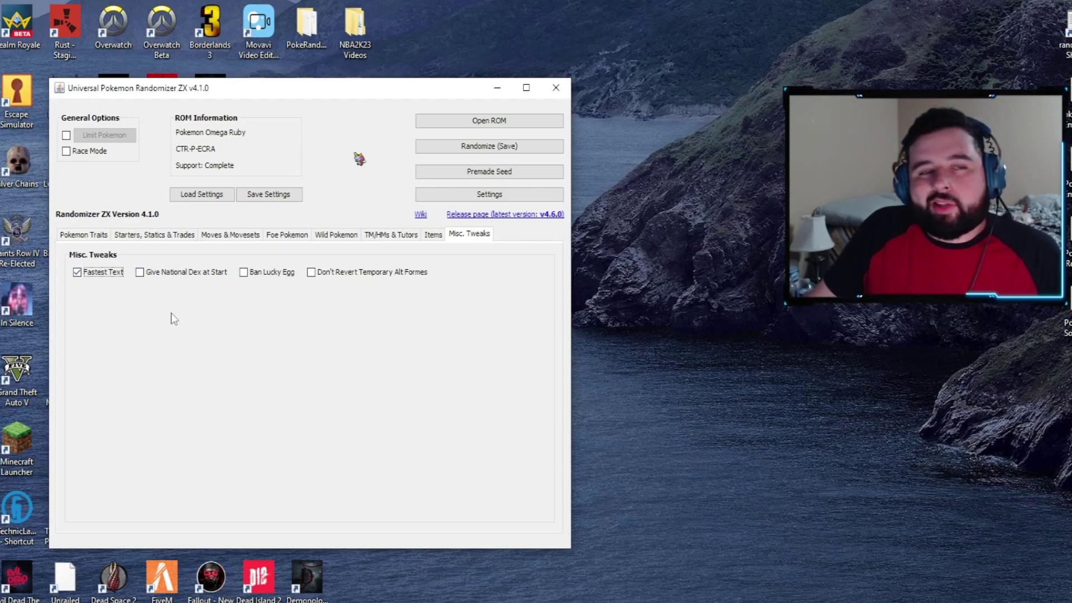
left_click(472, 150)
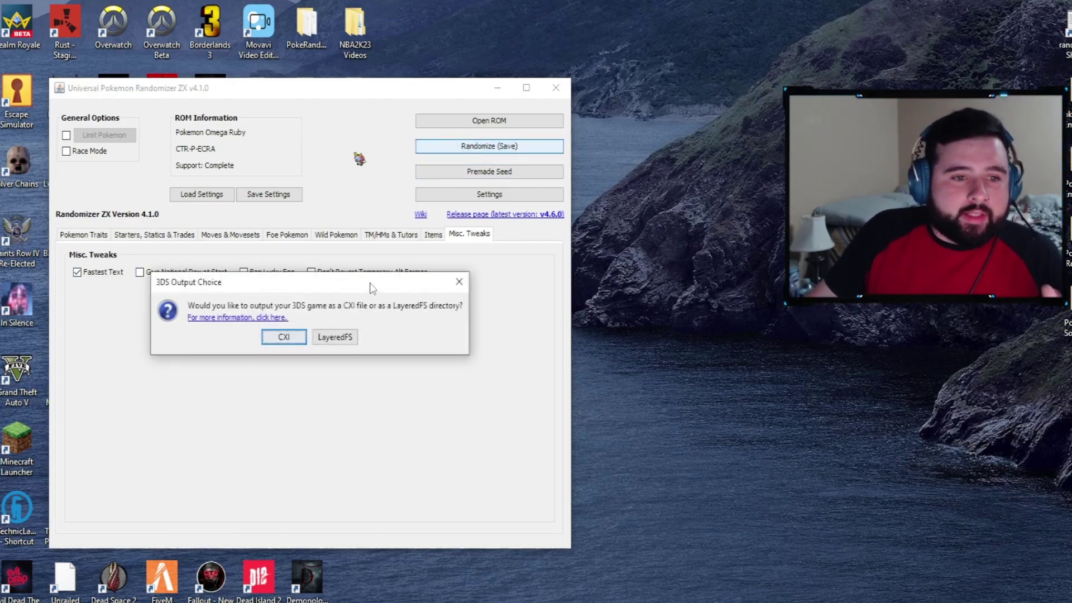
left_click(283, 337)
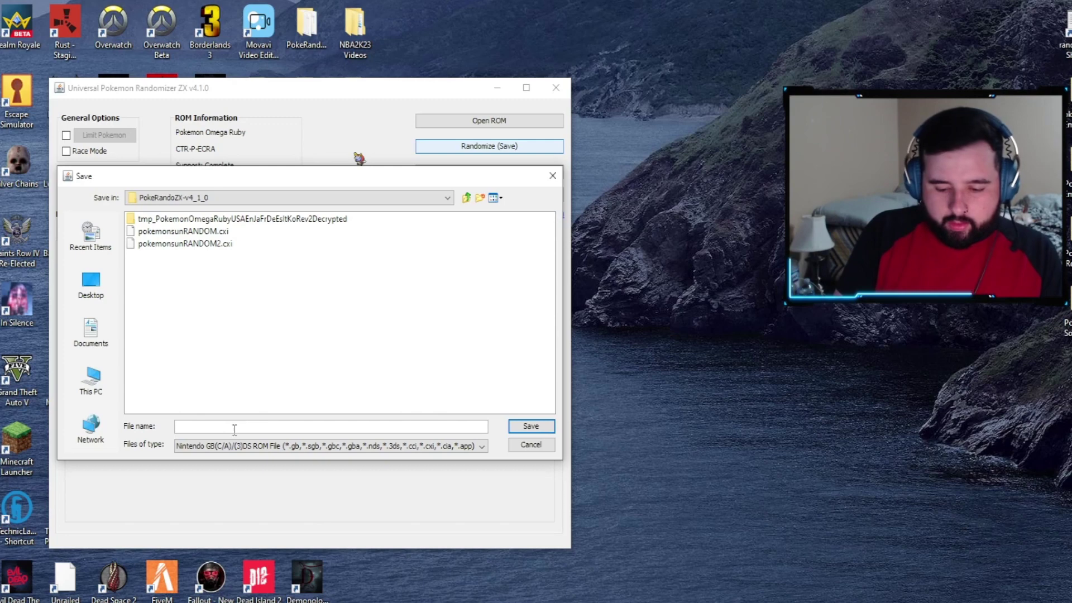
type("ORrandomi")
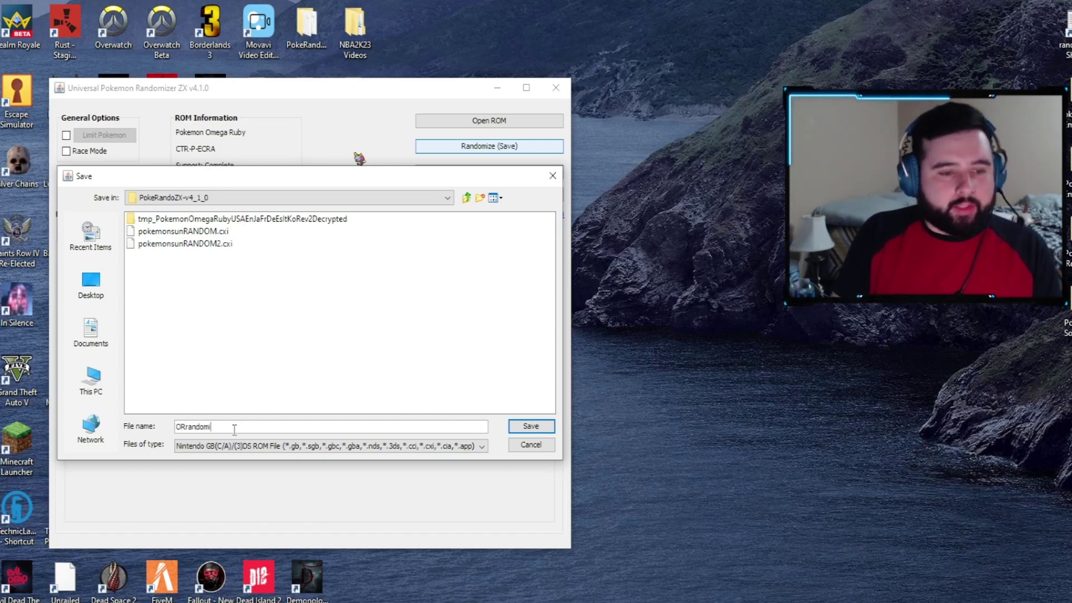
key("Return")
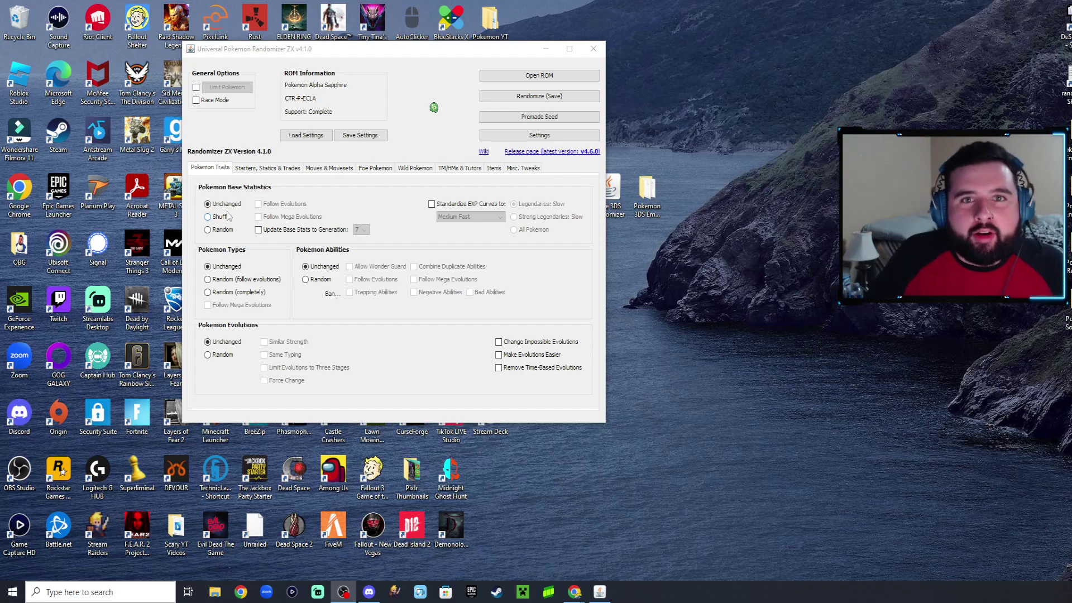
Step: Review the starter, moveset, foe, wild Pokemon, TM/HM, item and miscellaneous settings for the Pokemon Alpha Sapphire ROM
left_click(268, 168)
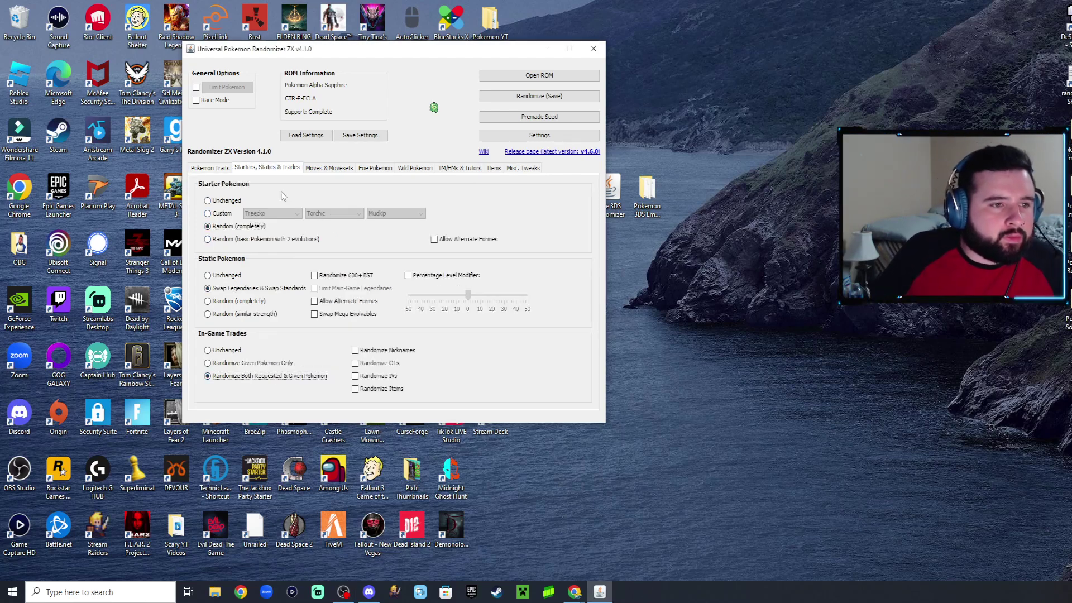
left_click(329, 167)
left_click(376, 168)
left_click(415, 167)
left_click(459, 167)
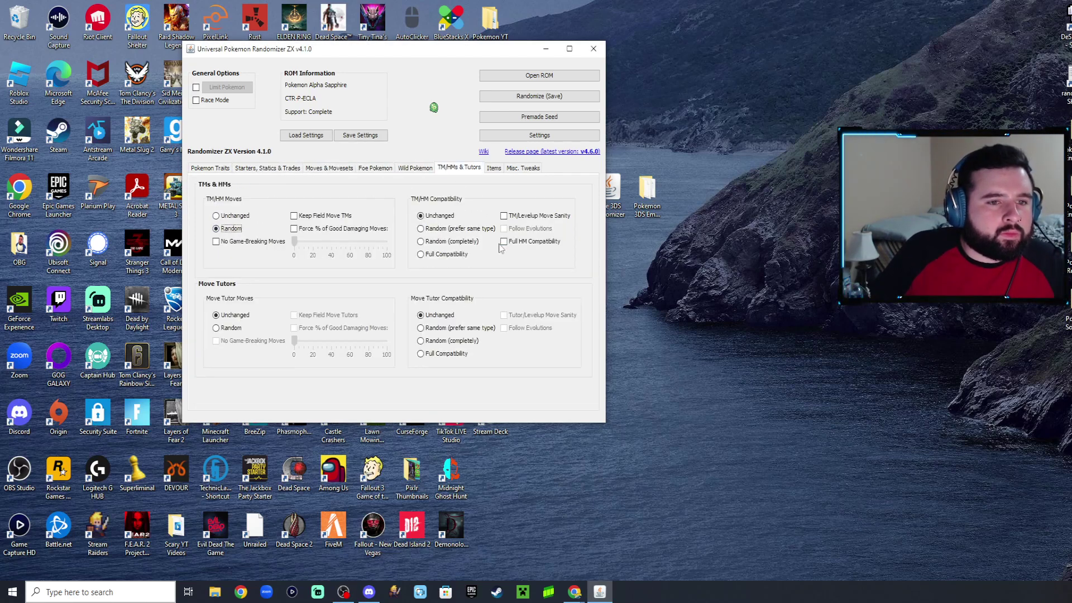
left_click(494, 167)
left_click(522, 167)
Step: Randomize the Alpha Sapphire ROM and save it as ASrandomizer.cxi in the Pokemon Alpha Sapphire folder within Pokemon 3DS Emulators
left_click(539, 95)
left_click(216, 207)
double_click(279, 266)
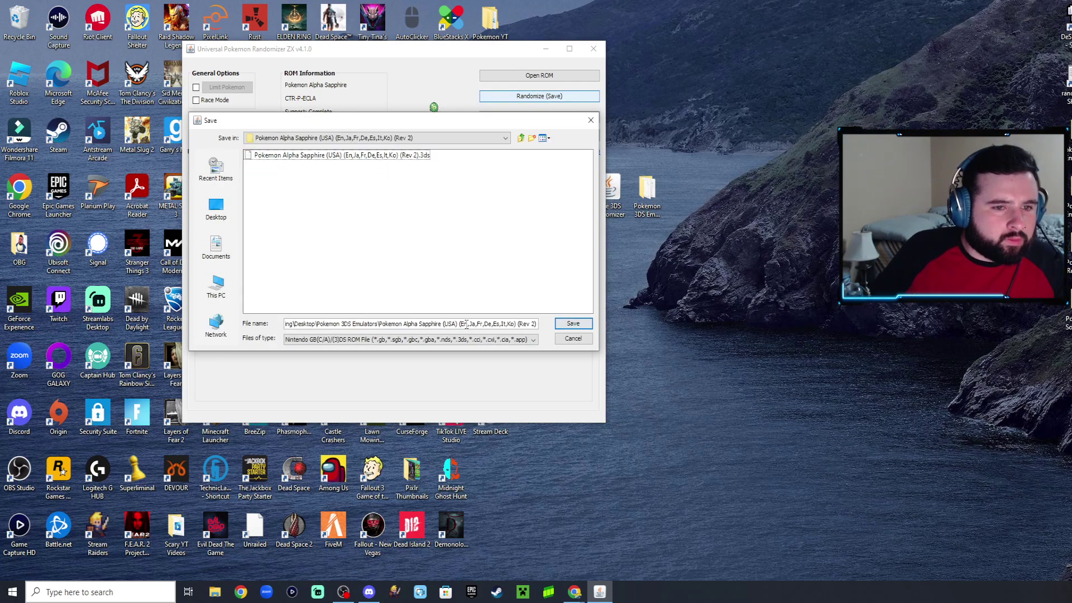
key("Return")
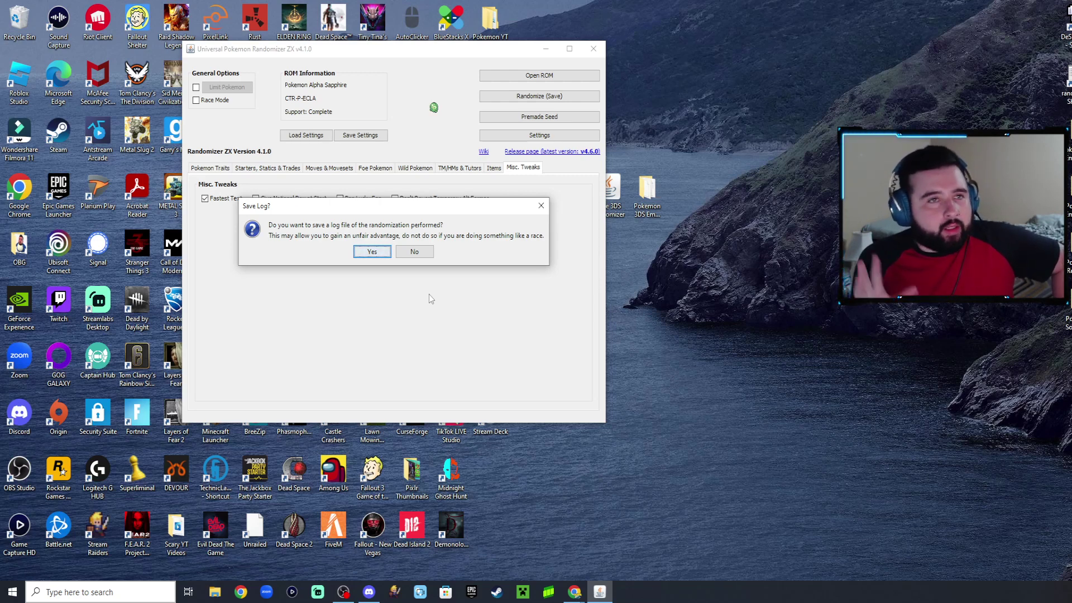
Step: Save a log file of the randomization and close the seed details
left_click(374, 251)
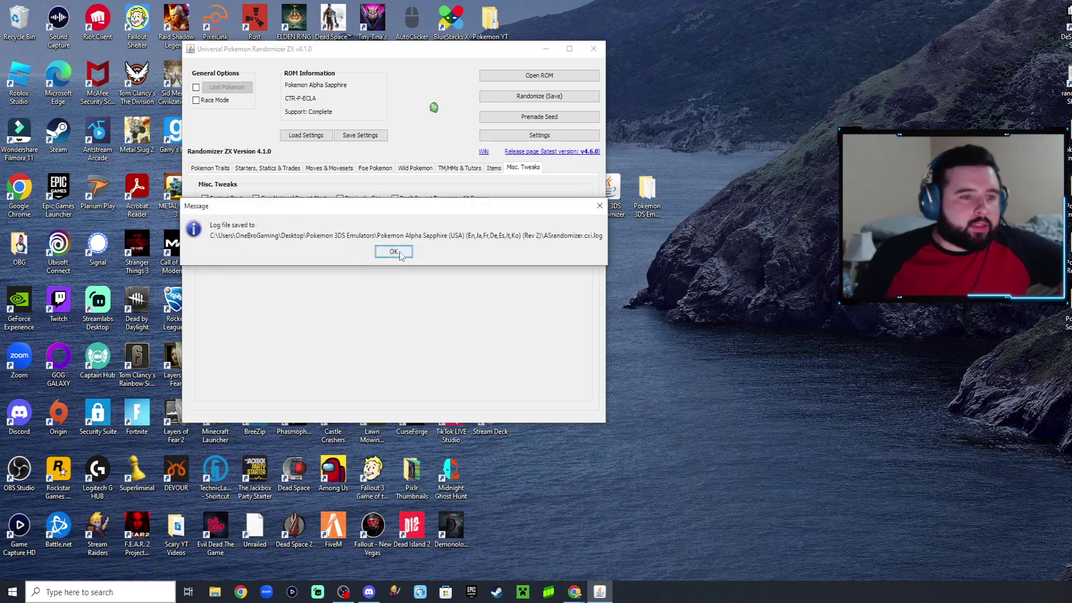
left_click(380, 253)
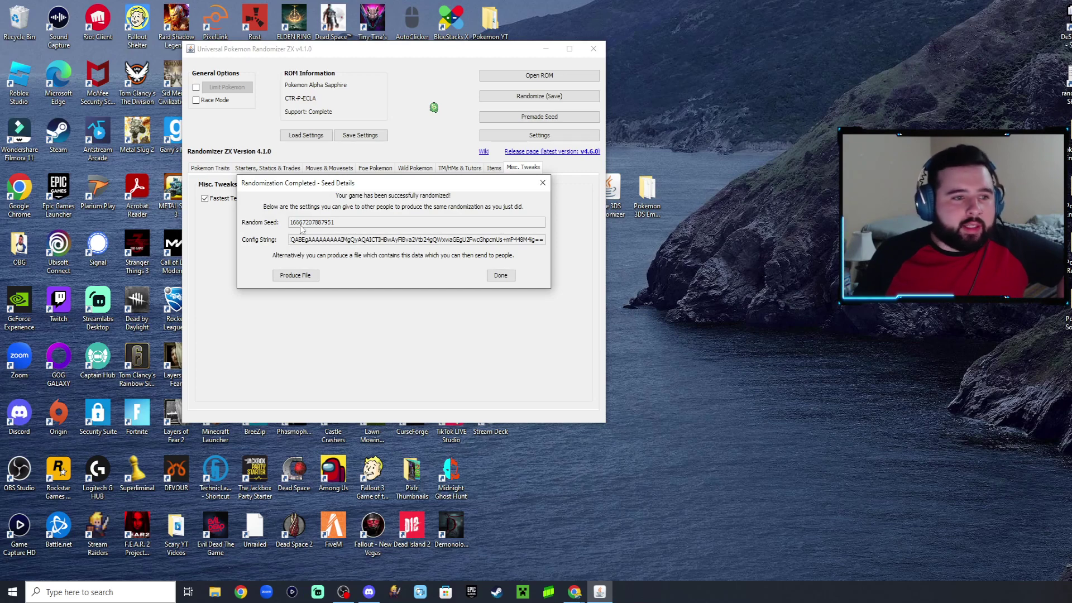
left_click(495, 277)
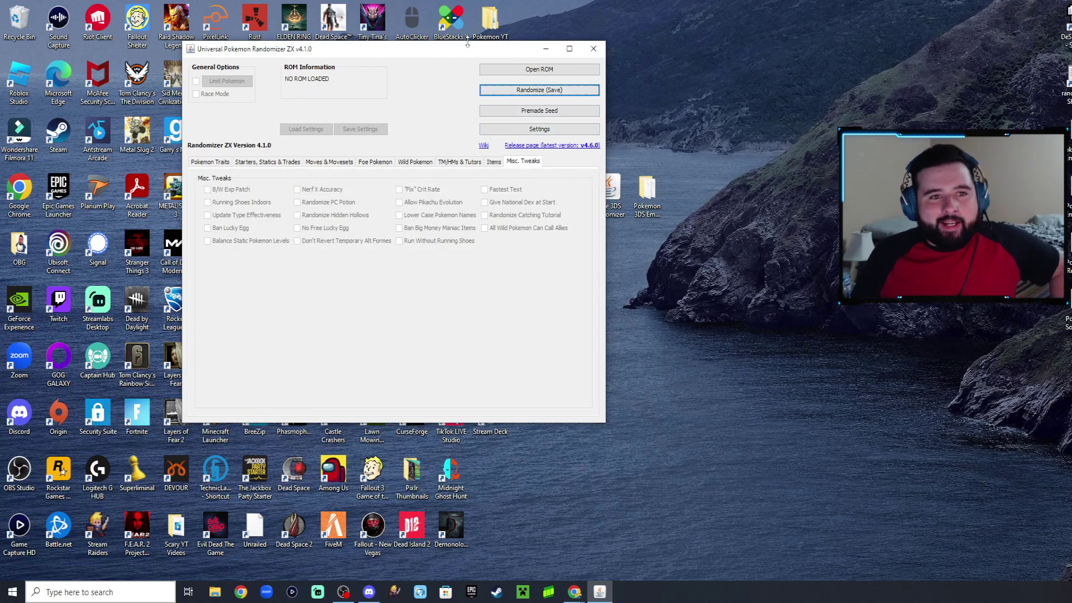
Step: Close the randomizer, switch to Citra and load ASrandomizer.cxi from the Pokemon Alpha Sapphire folder within Pokemon 3DS Emulators
left_click(594, 48)
double_click(572, 184)
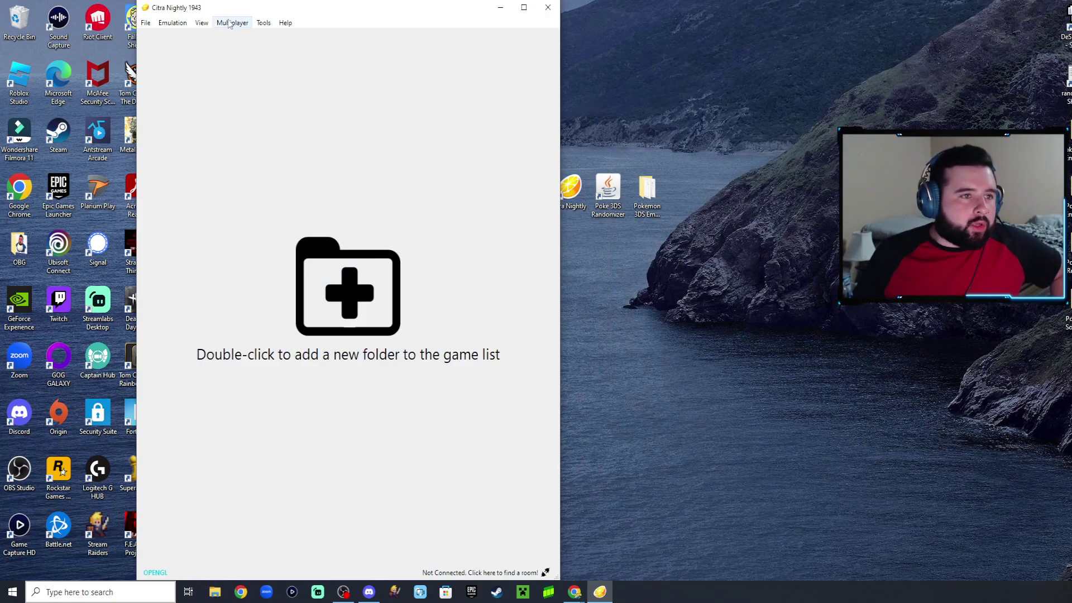
left_click(173, 23)
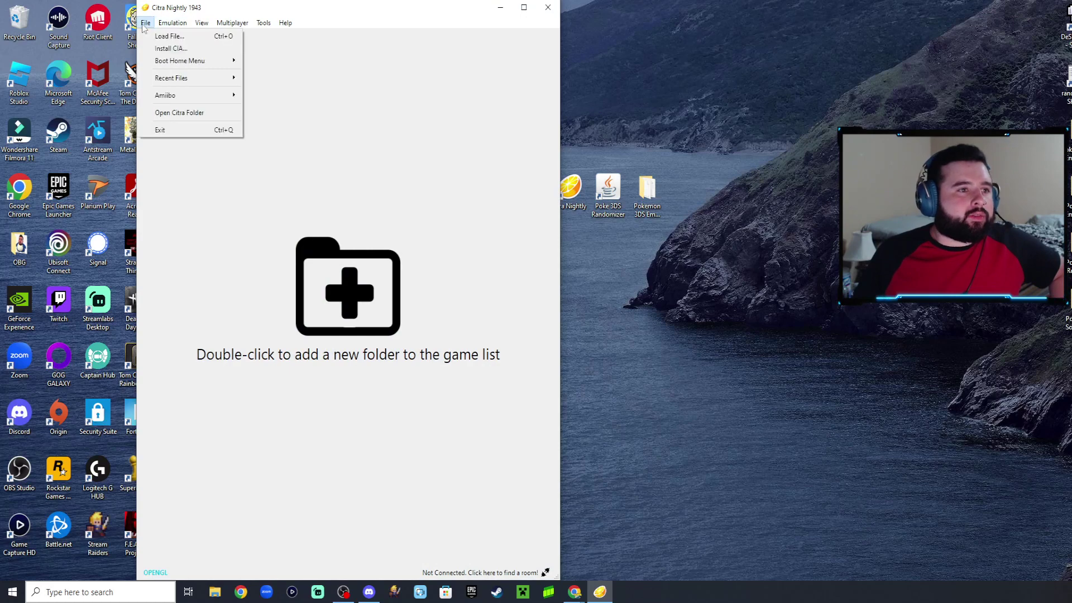
left_click(167, 36)
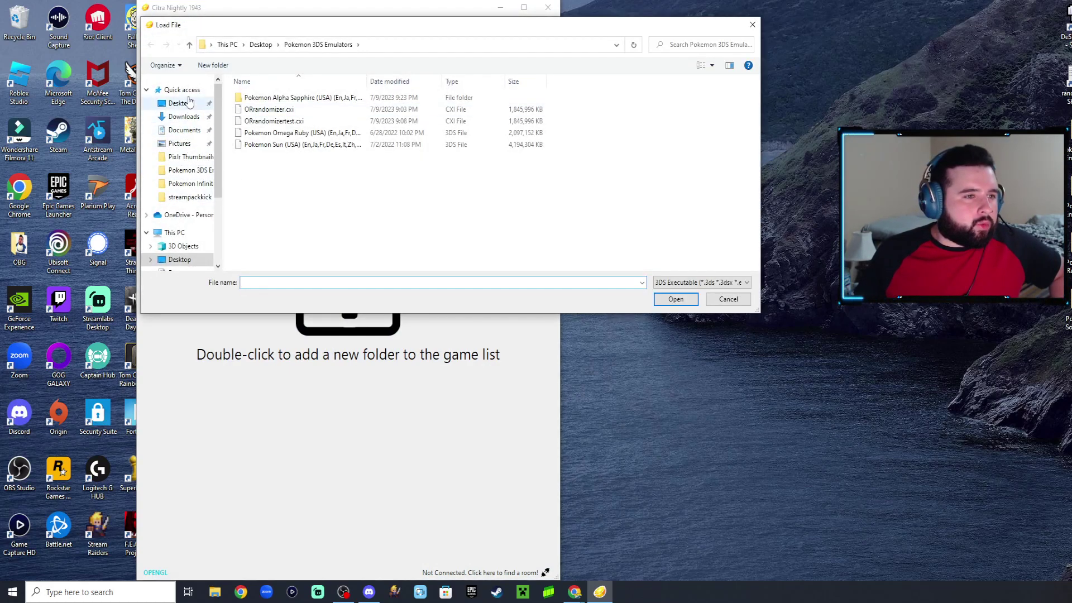
left_click(173, 103)
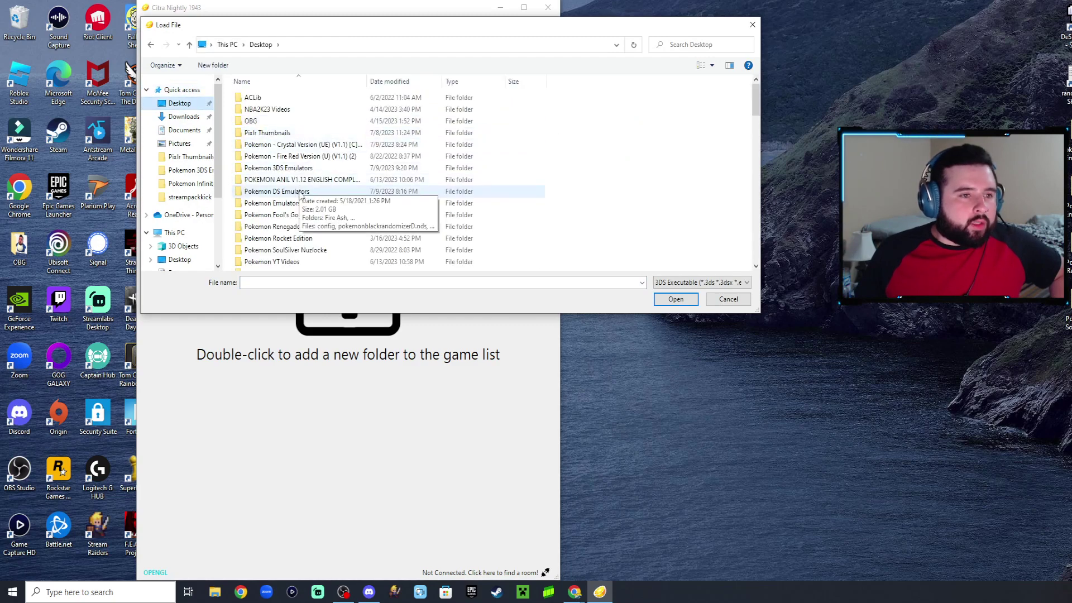
double_click(301, 169)
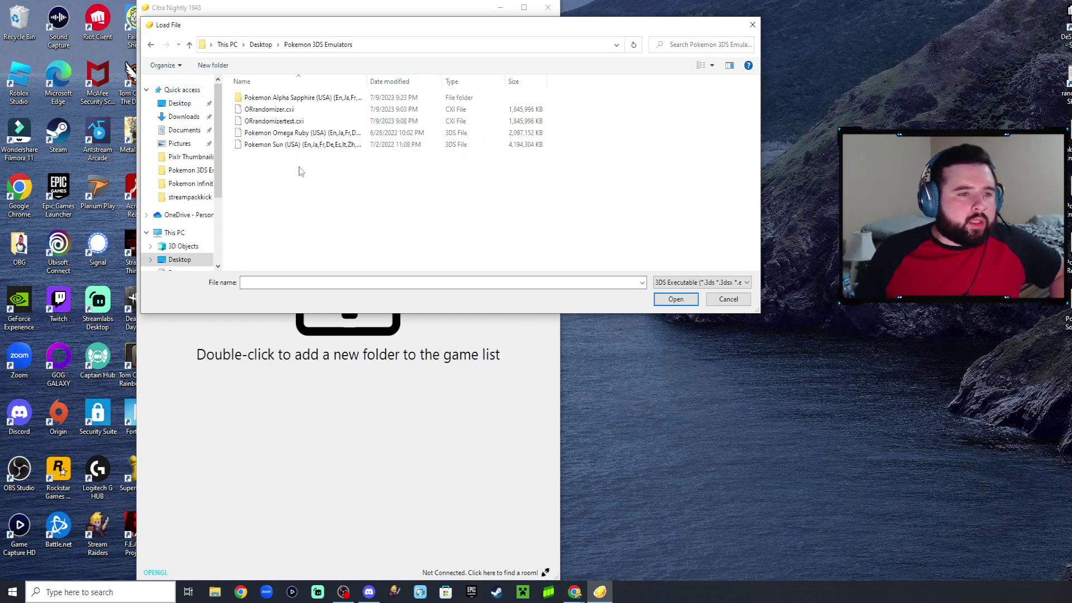
double_click(297, 98)
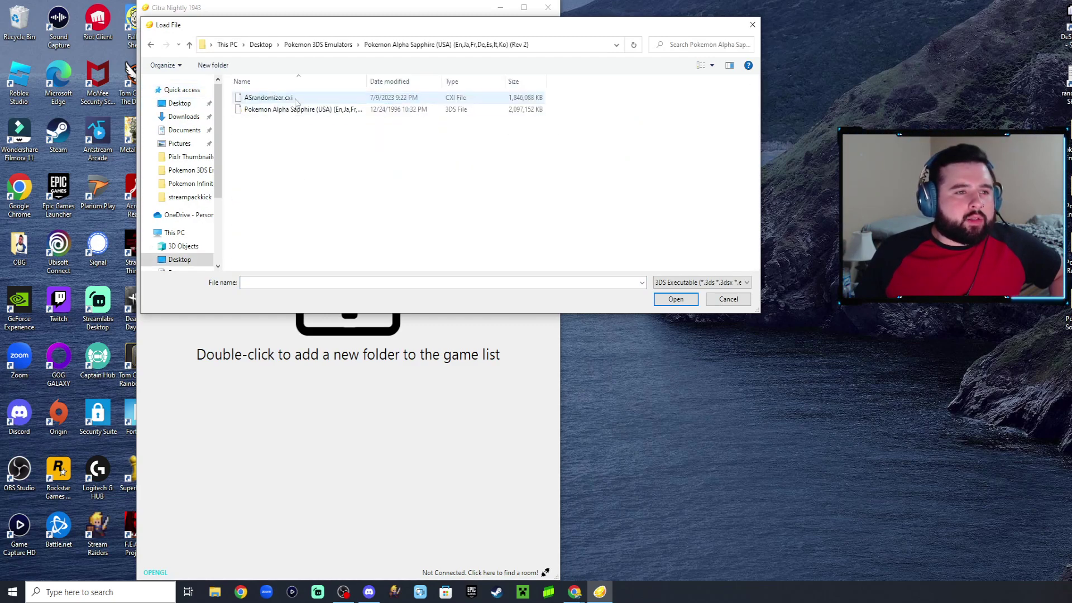
double_click(262, 98)
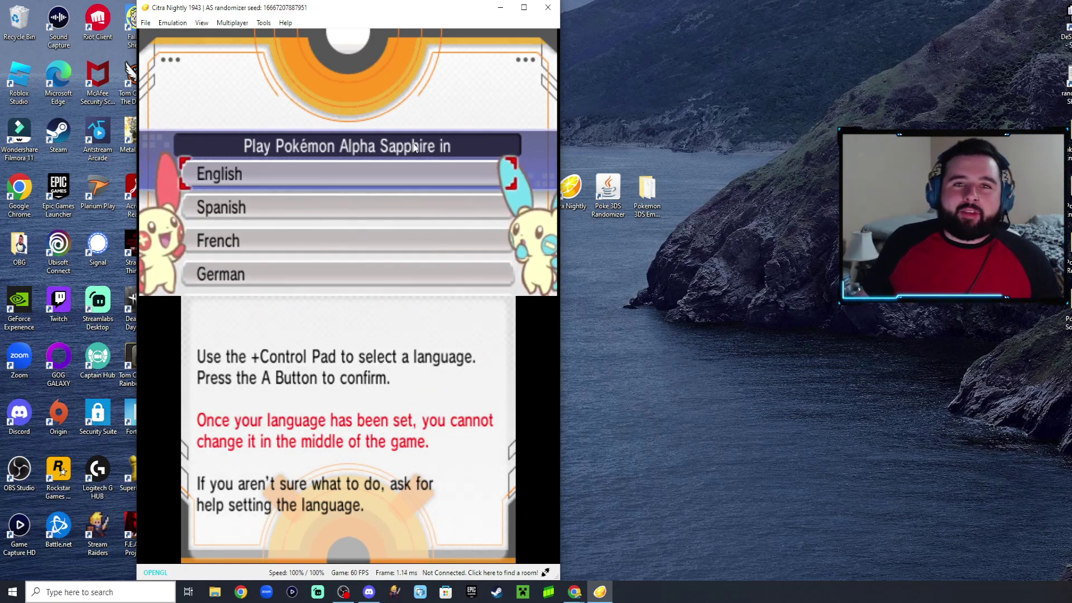
Step: Choose English as the game language and advance through the professor's introduction
key("a")
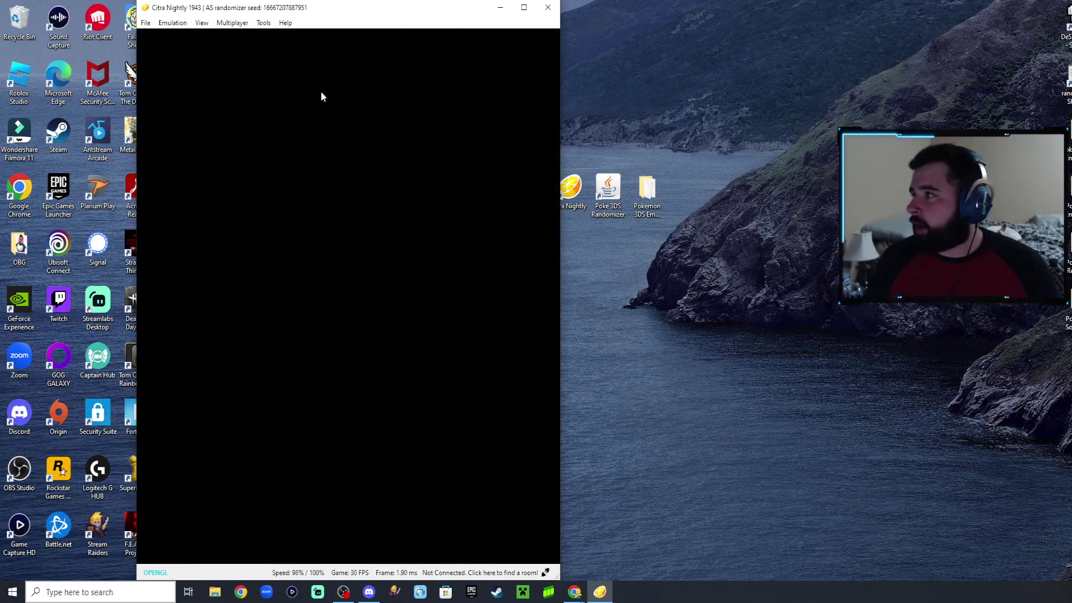
left_click_drag(371, 6, 412, 9)
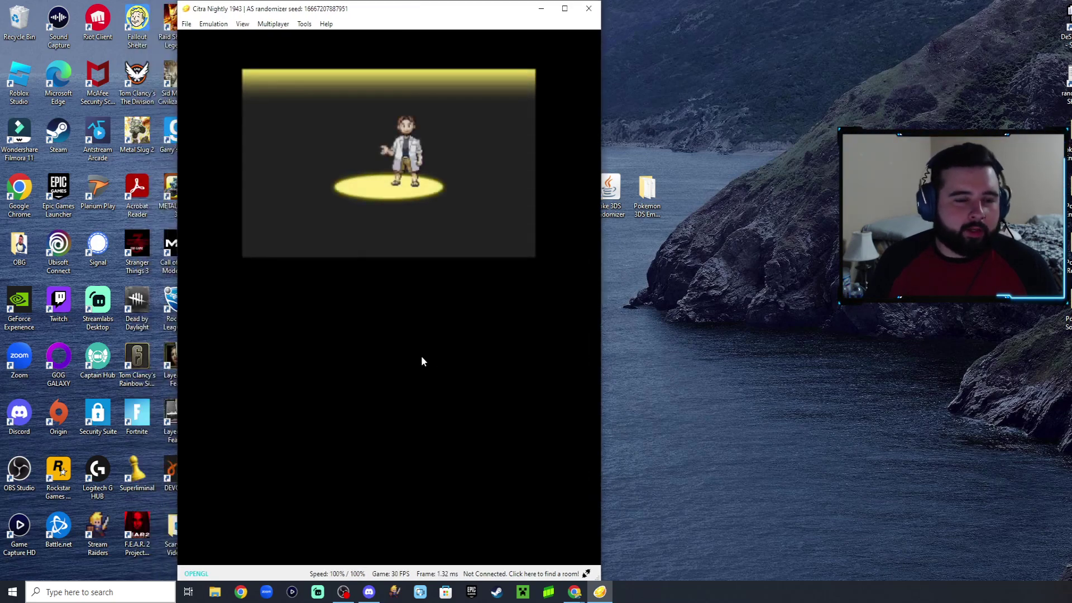
key("a")
key("a")
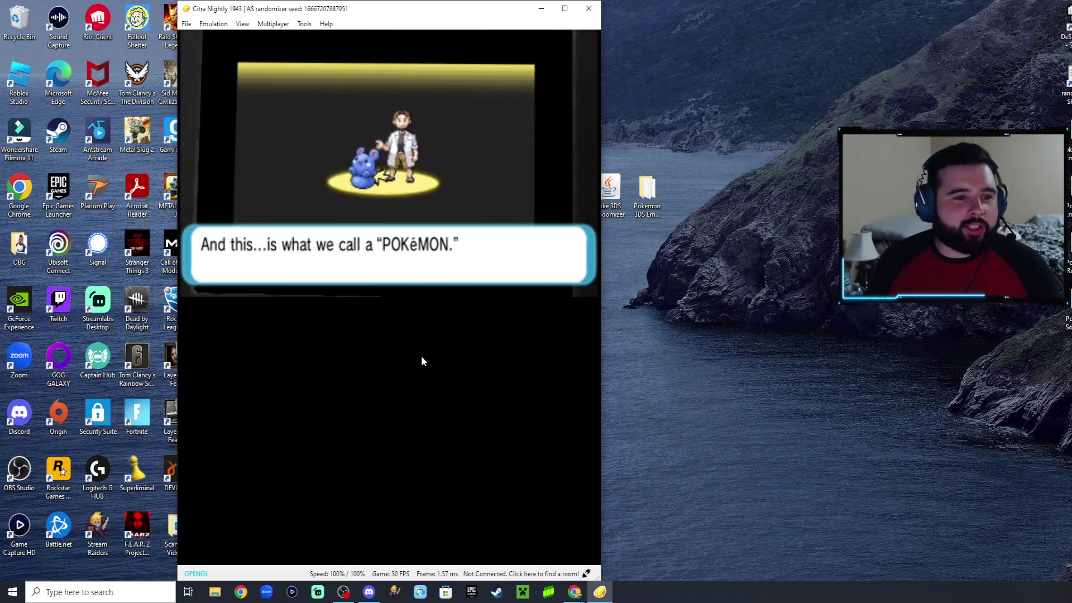
key("a")
key("a")
key("a")
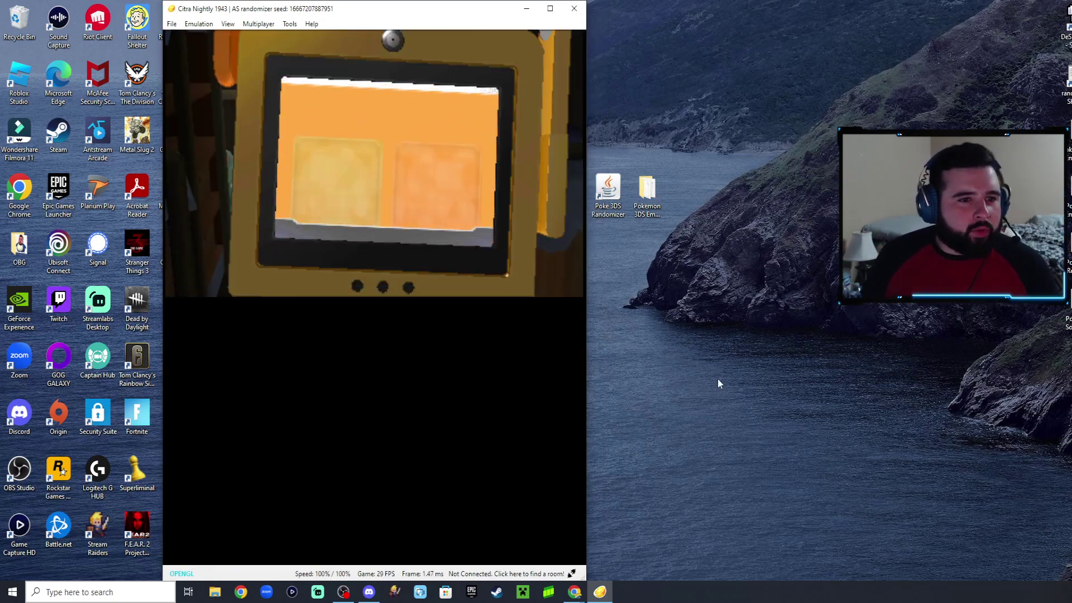
Step: Pick the boy trainer as the player character and confirm his name as "pls sub"
key("a")
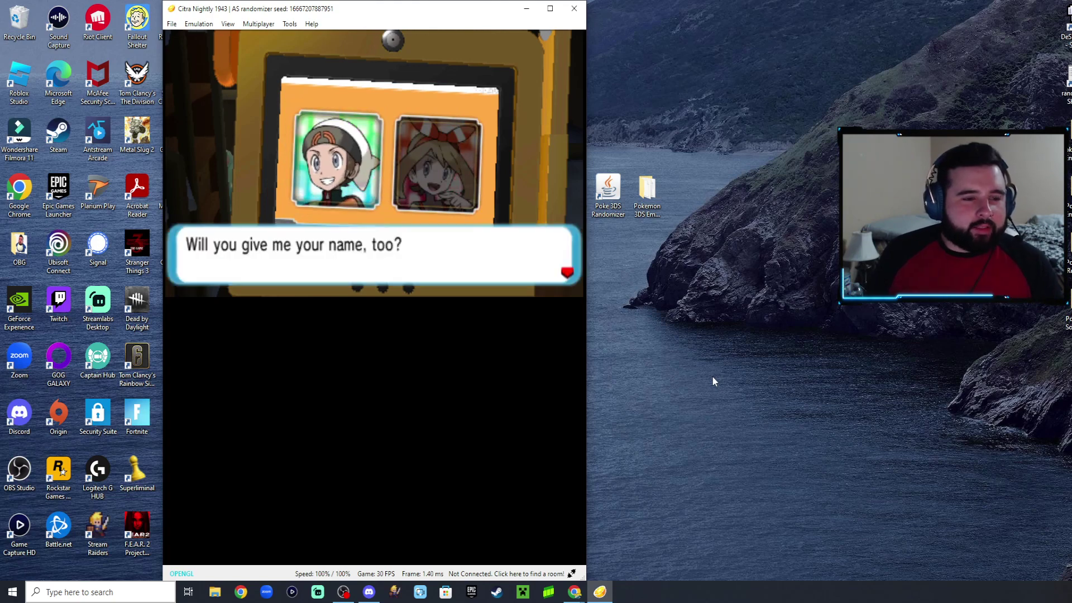
key("a")
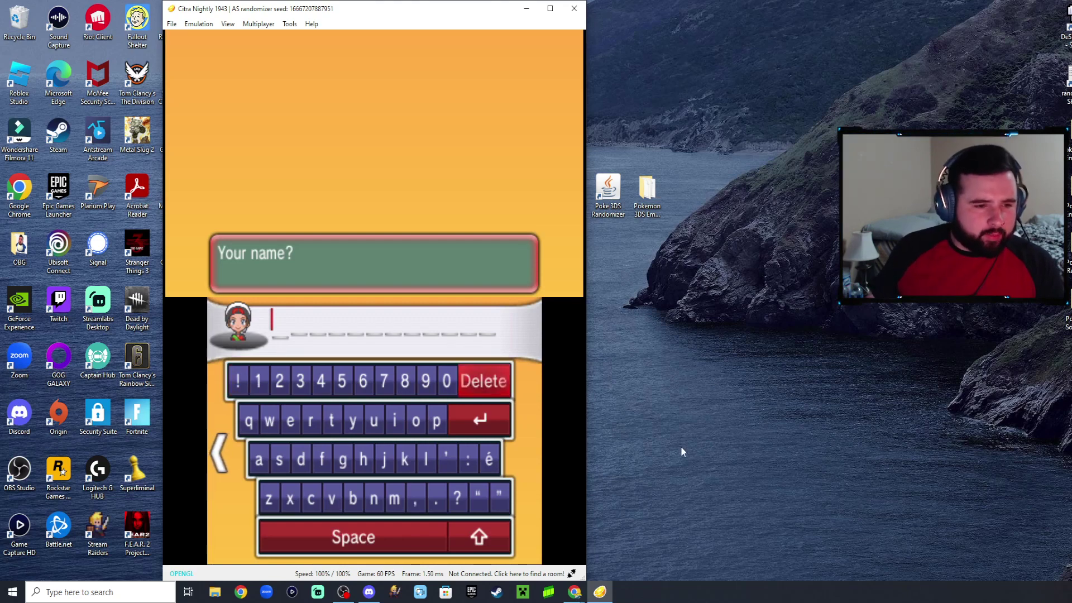
left_click(437, 421)
left_click(425, 459)
left_click(279, 458)
left_click(353, 537)
left_click(279, 459)
left_click(374, 420)
left_click(359, 499)
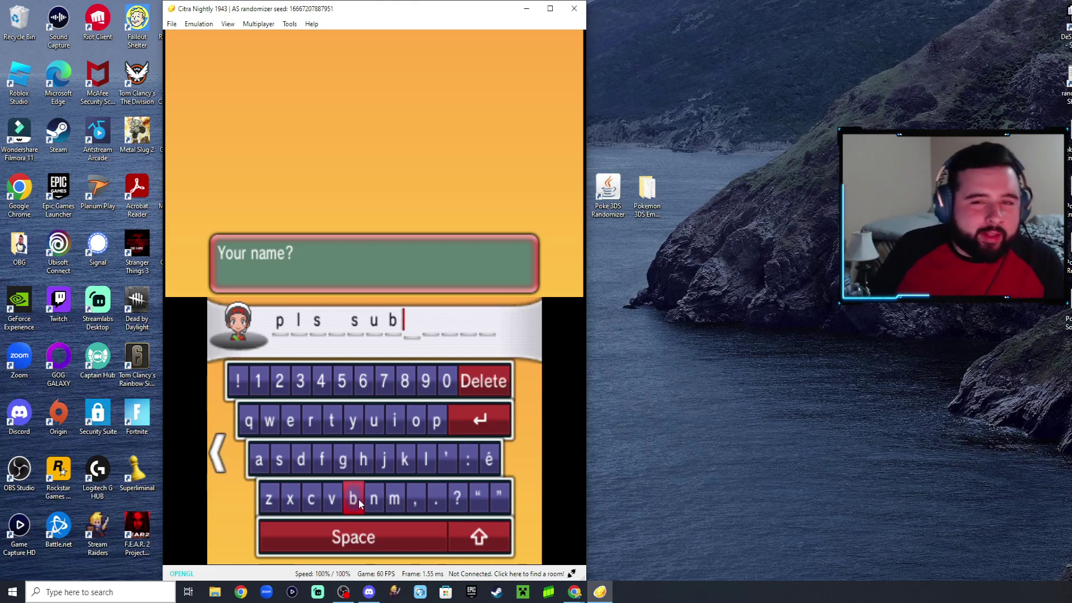
left_click(472, 421)
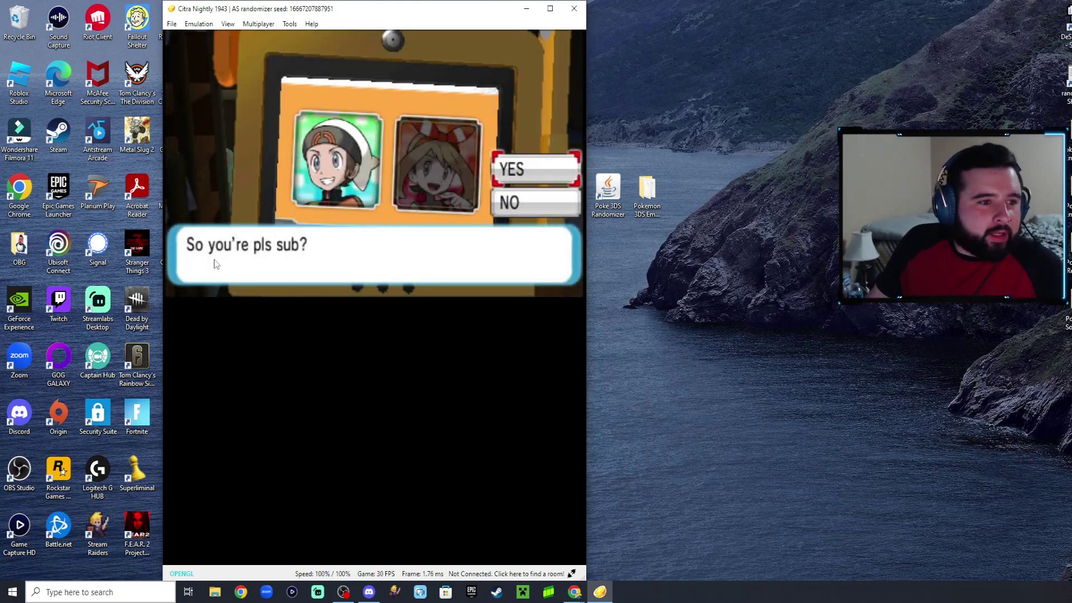
left_click(511, 168)
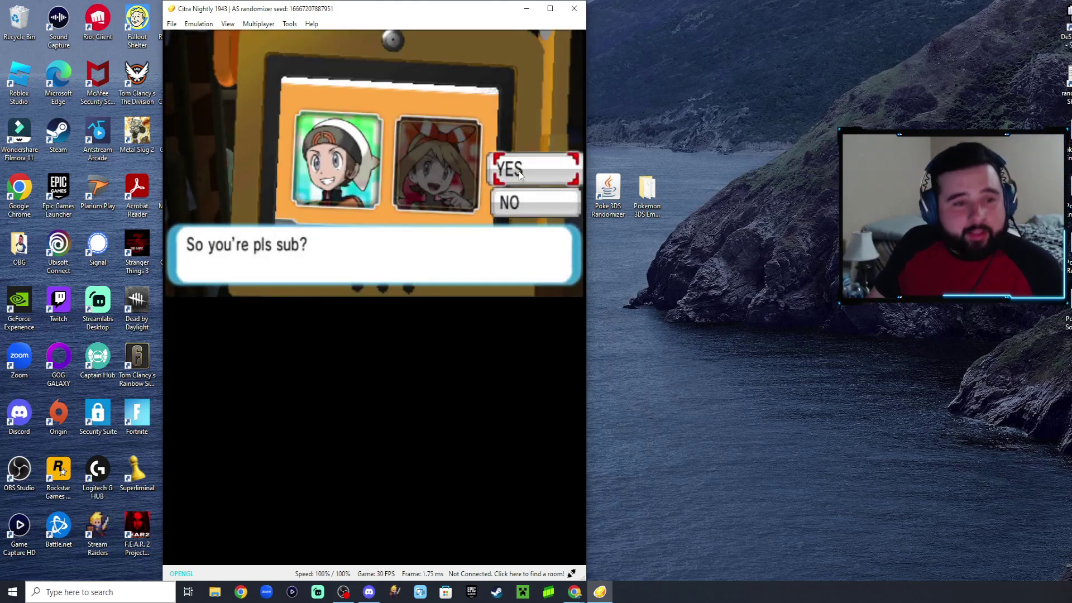
Step: Advance through the dialogue in Littleroot Town, continue to Route 101 and open the professor's bag there
key("Right")
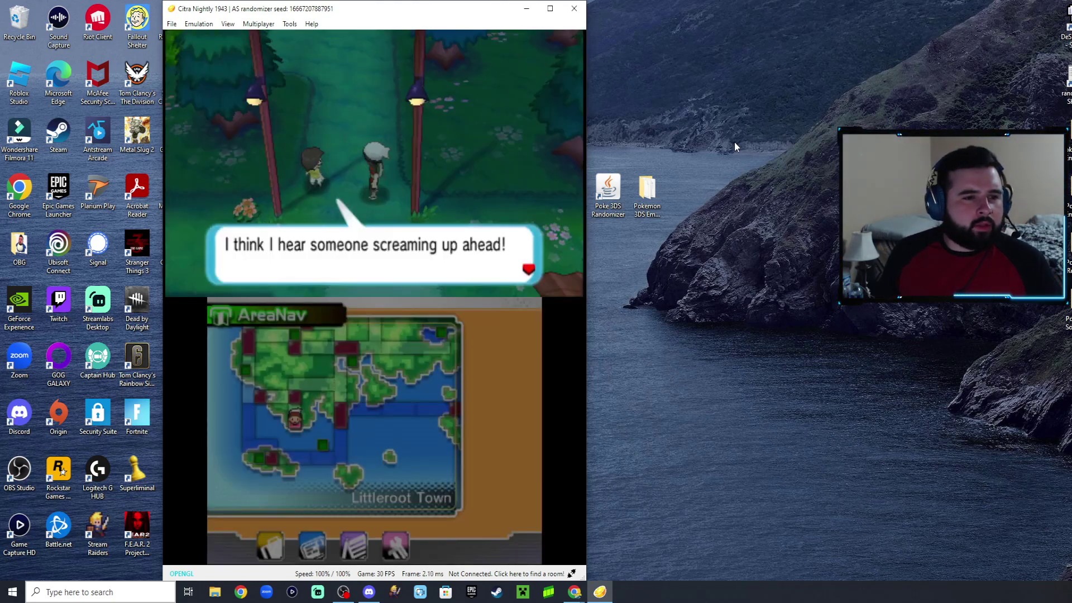
key("a")
key("a")
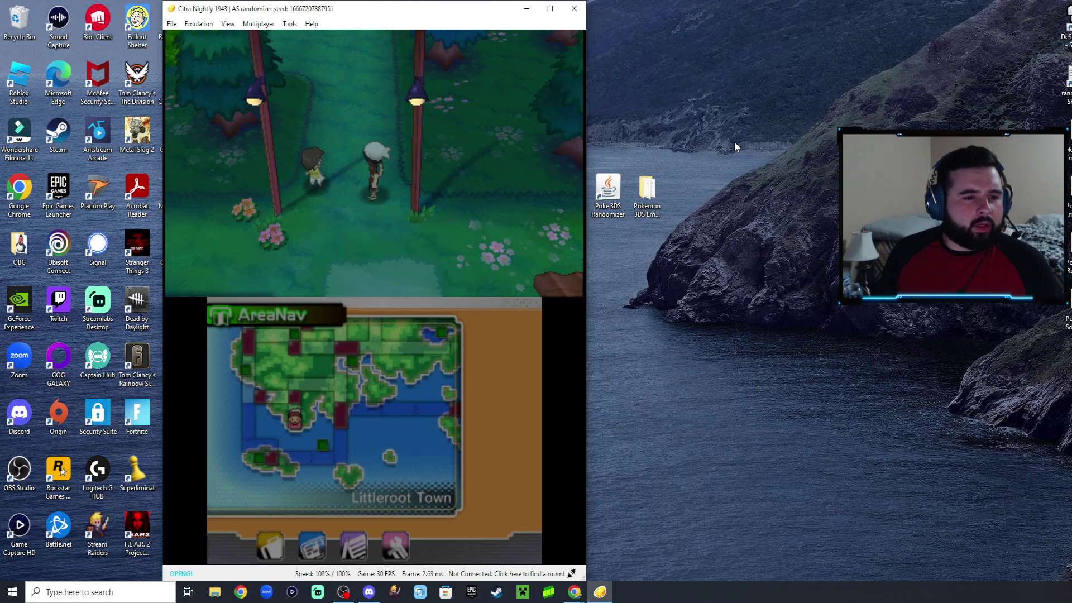
key("Up")
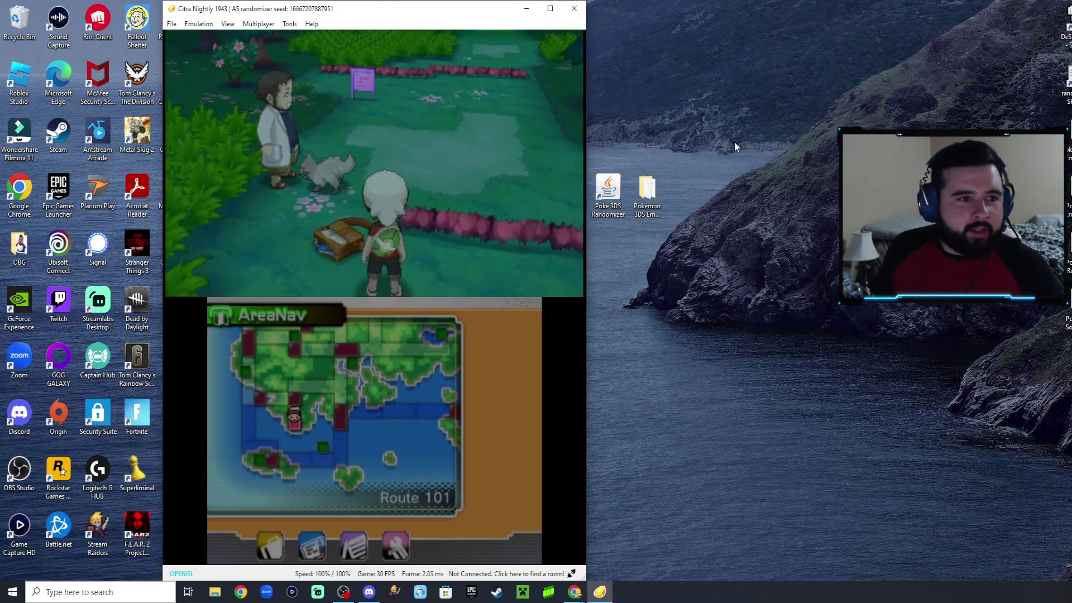
key("a")
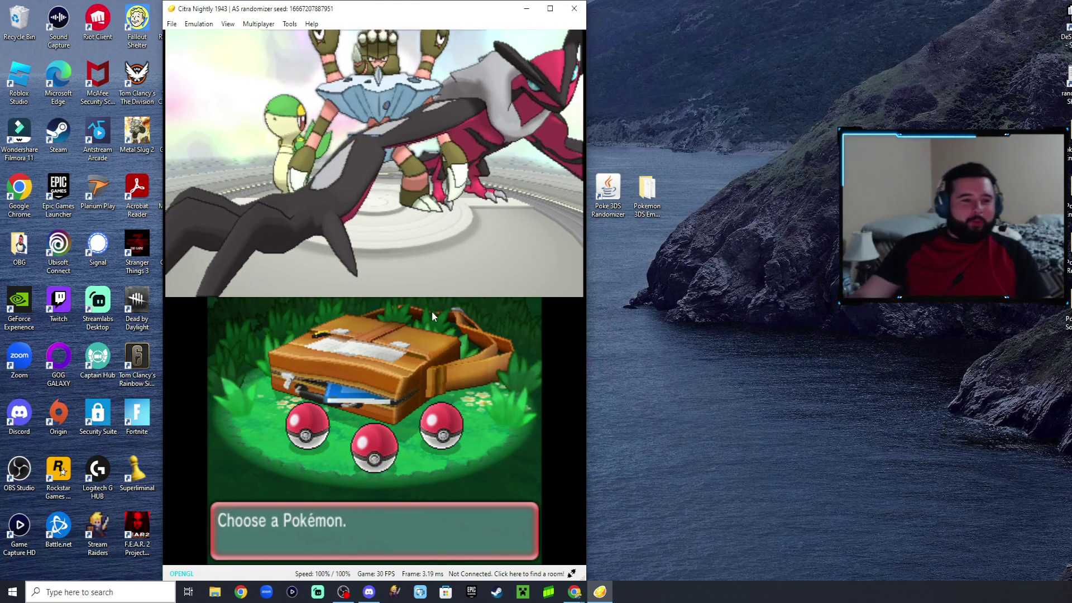
Step: Preview the three randomized starters in the bag and choose Yveltal as the starter Pokemon
left_click(436, 434)
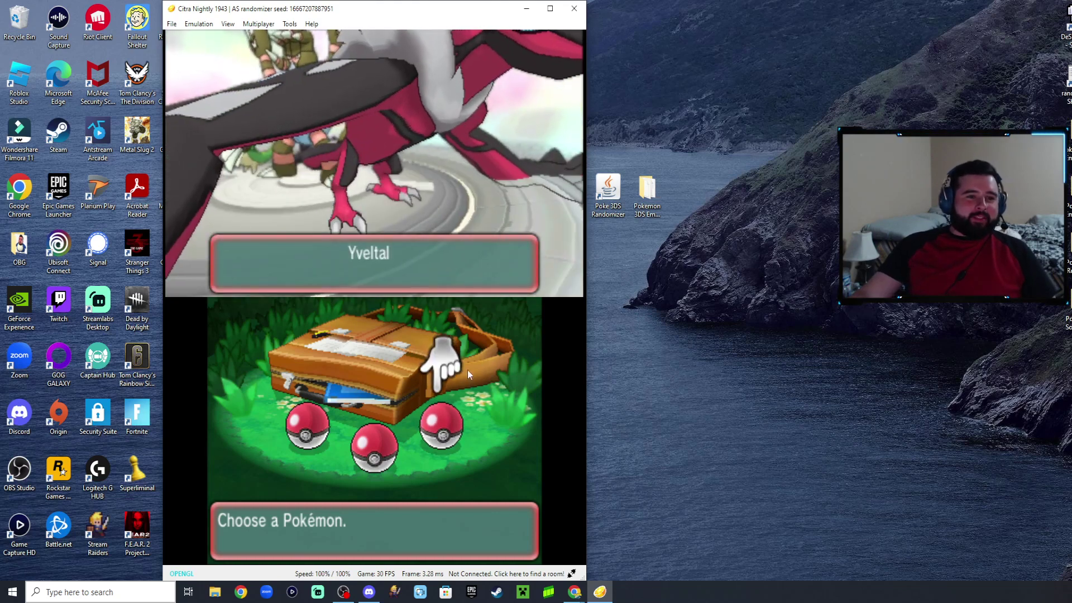
left_click(378, 453)
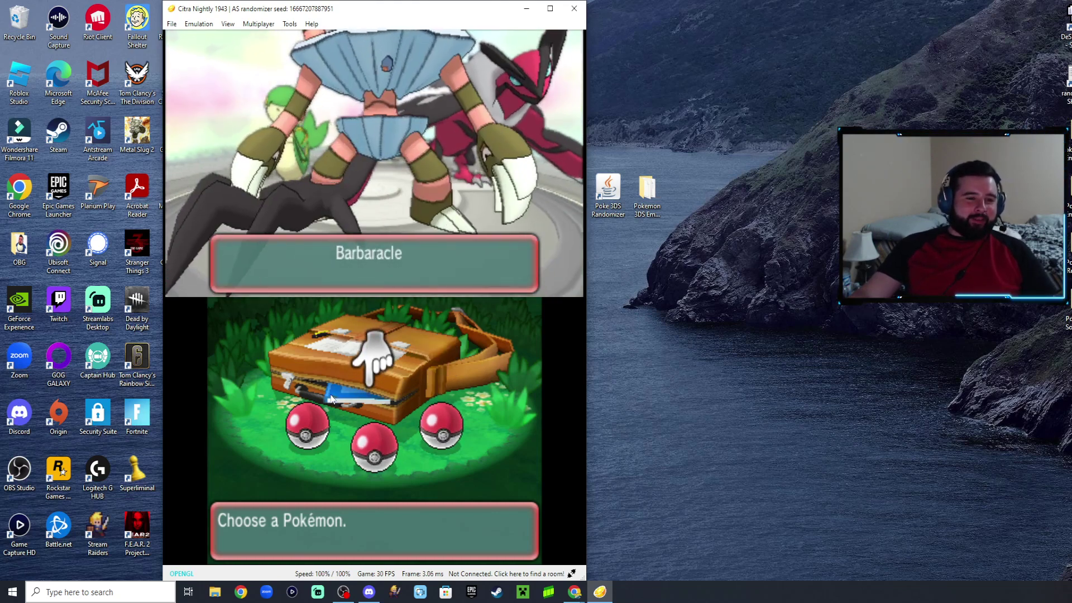
left_click(321, 432)
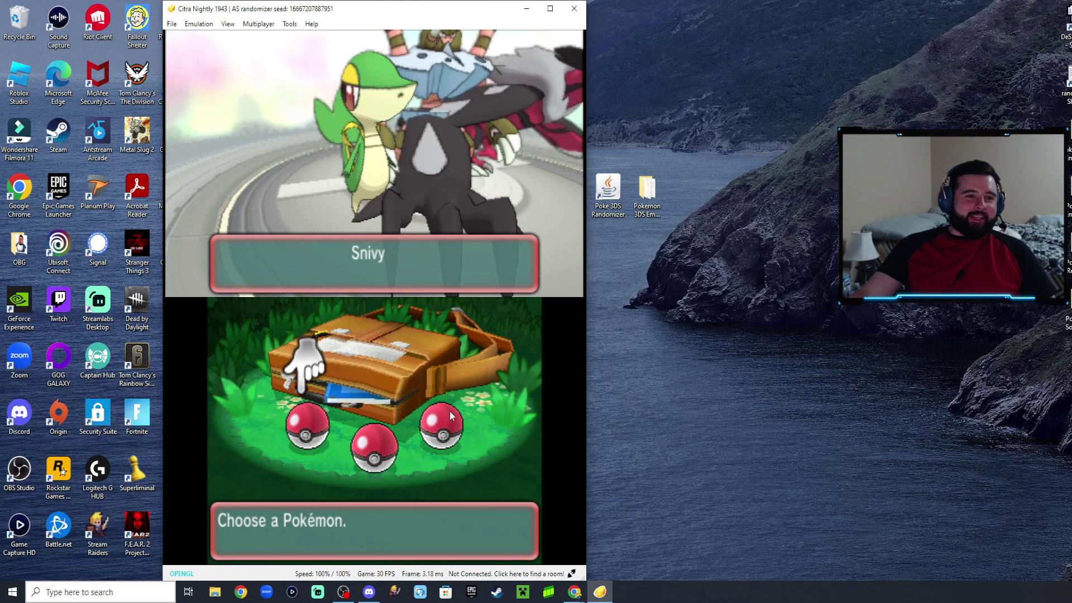
left_click(440, 427)
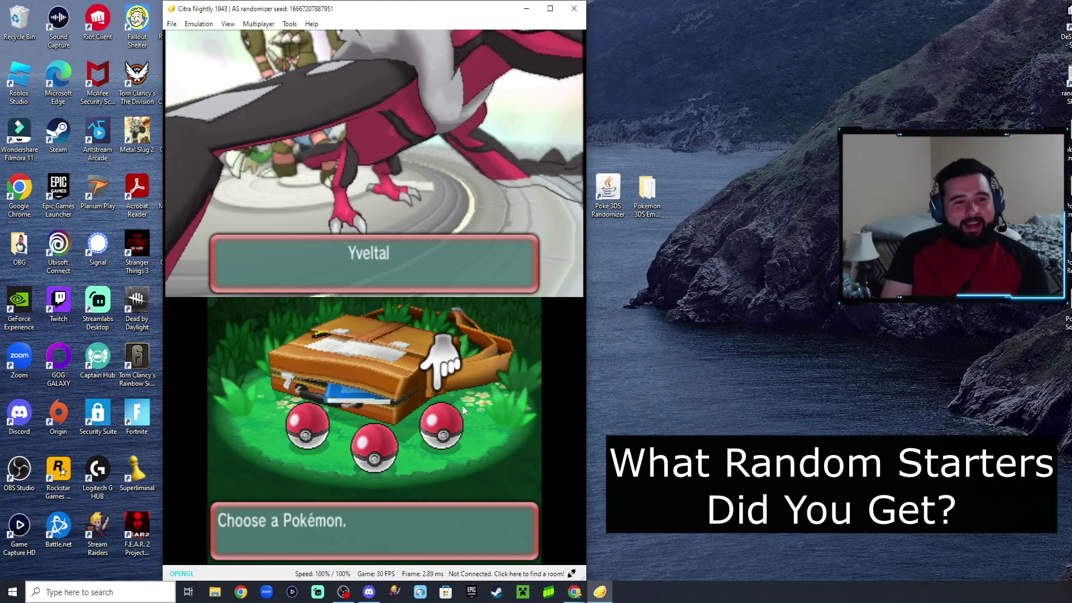
left_click(463, 410)
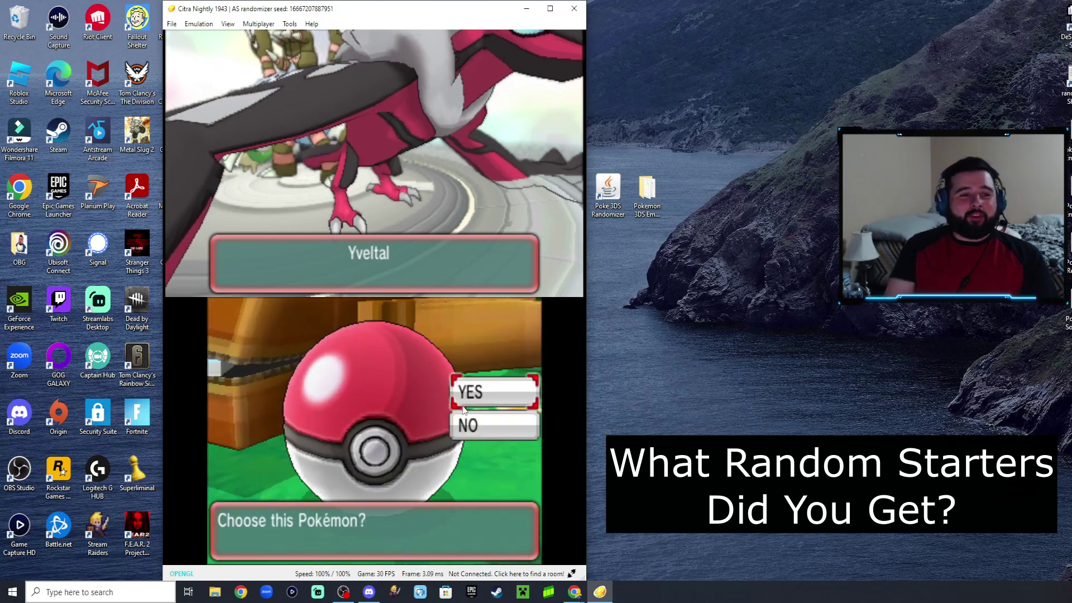
left_click(463, 409)
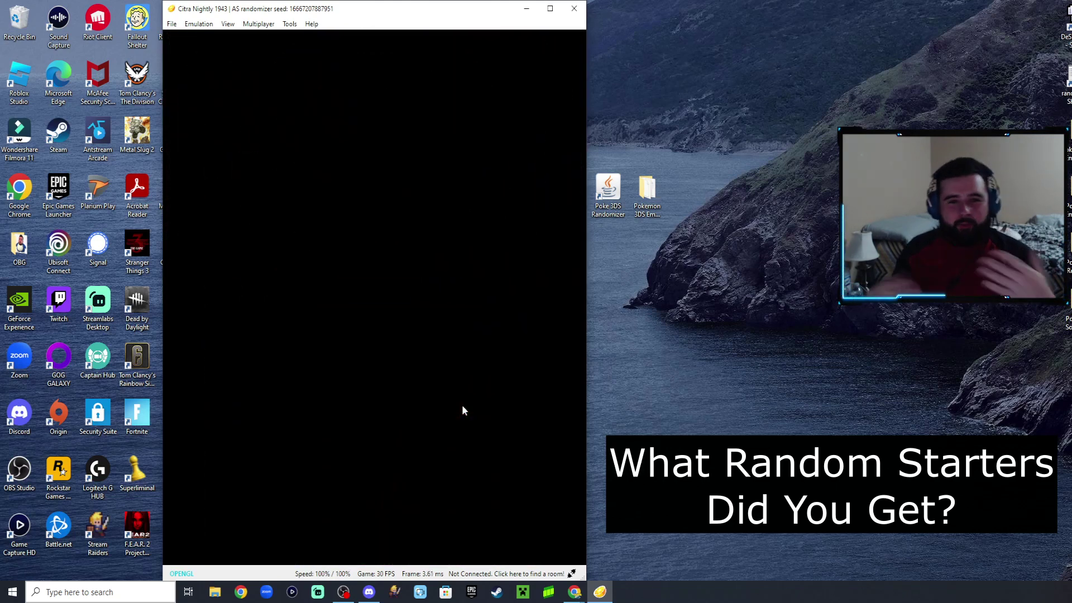